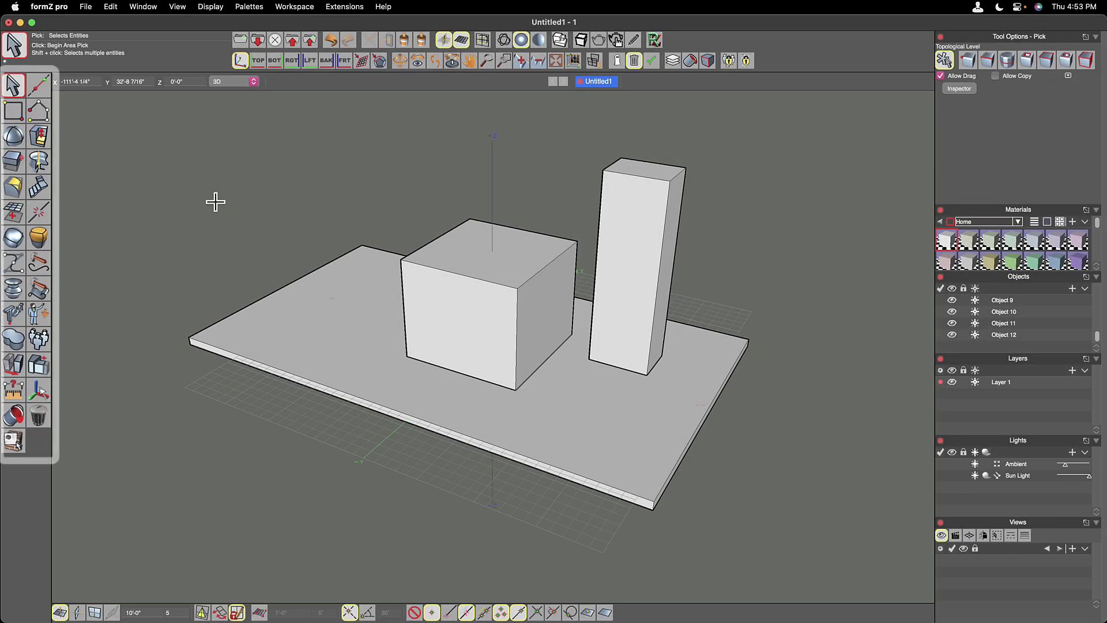
# Choose Sphere from the Generate flyout, then bring up the Reshape flyout.
pyautogui.click(13, 85)
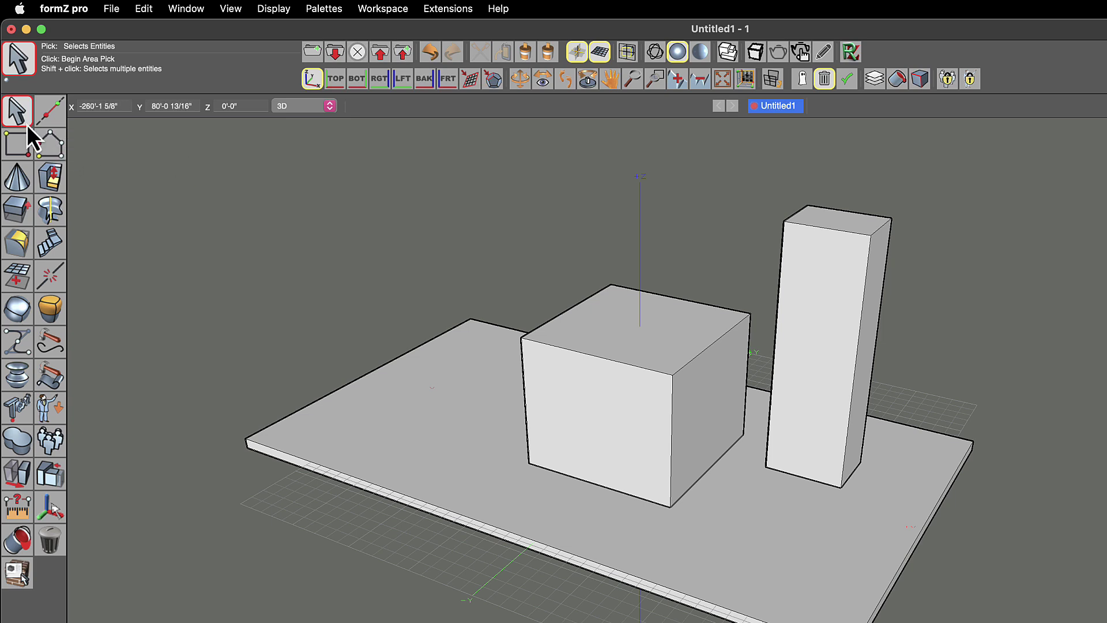
pyautogui.moveTo(24, 119)
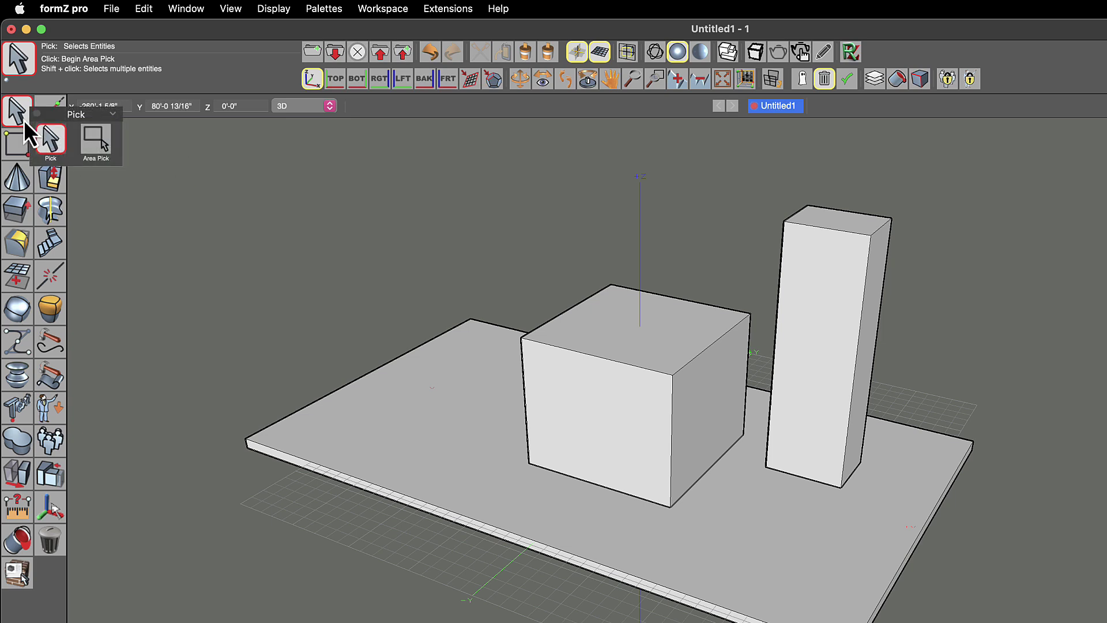
pyautogui.moveTo(24, 139)
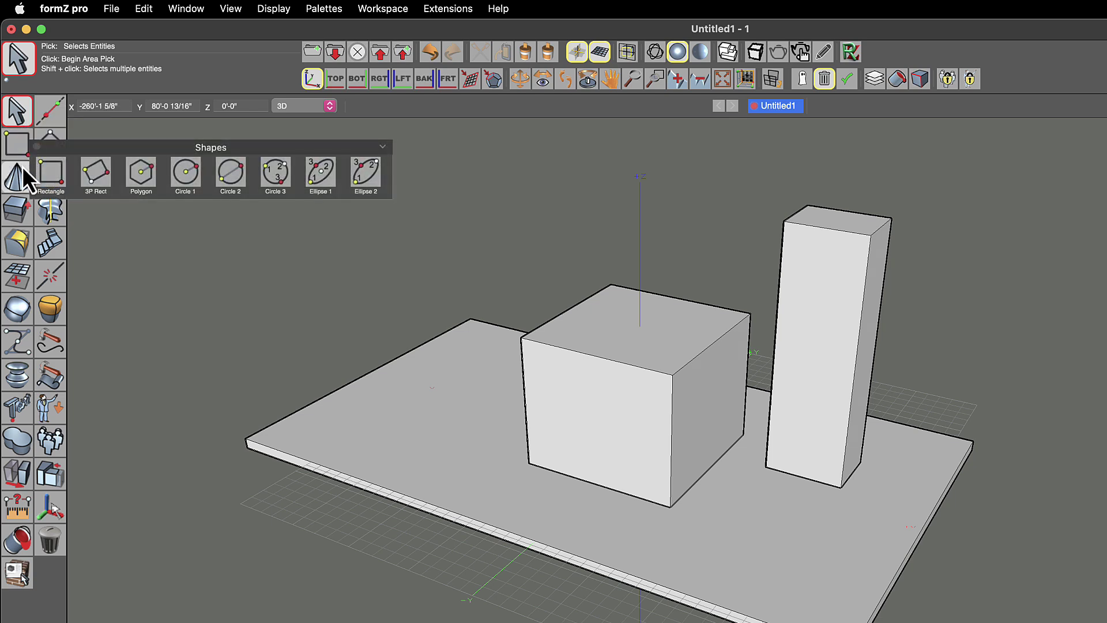
pyautogui.moveTo(22, 167)
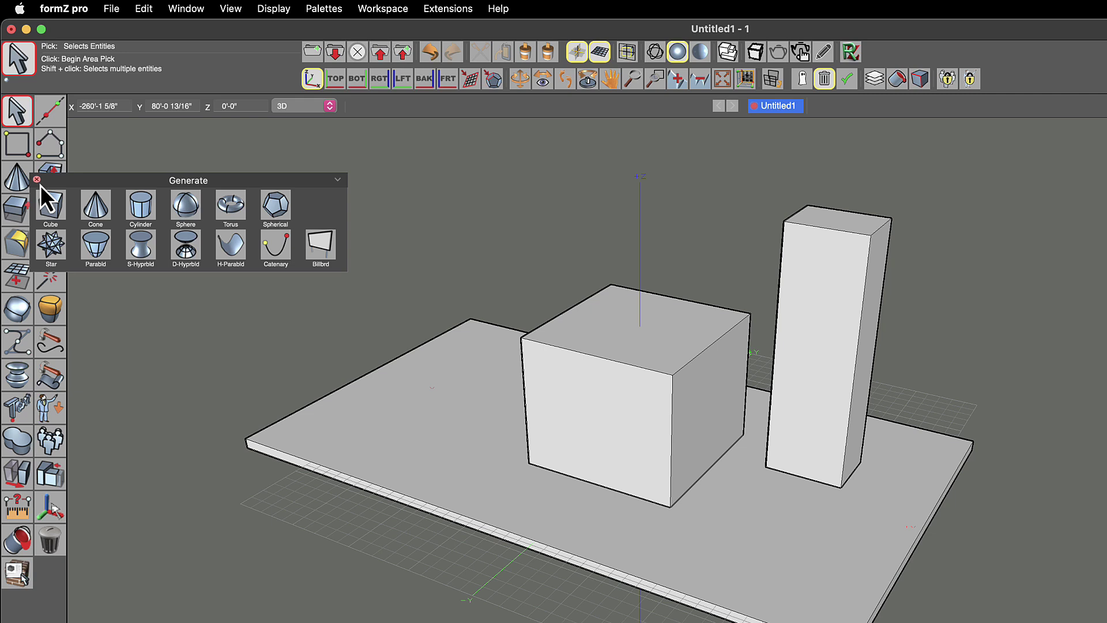
pyautogui.click(185, 206)
pyautogui.moveTo(22, 182)
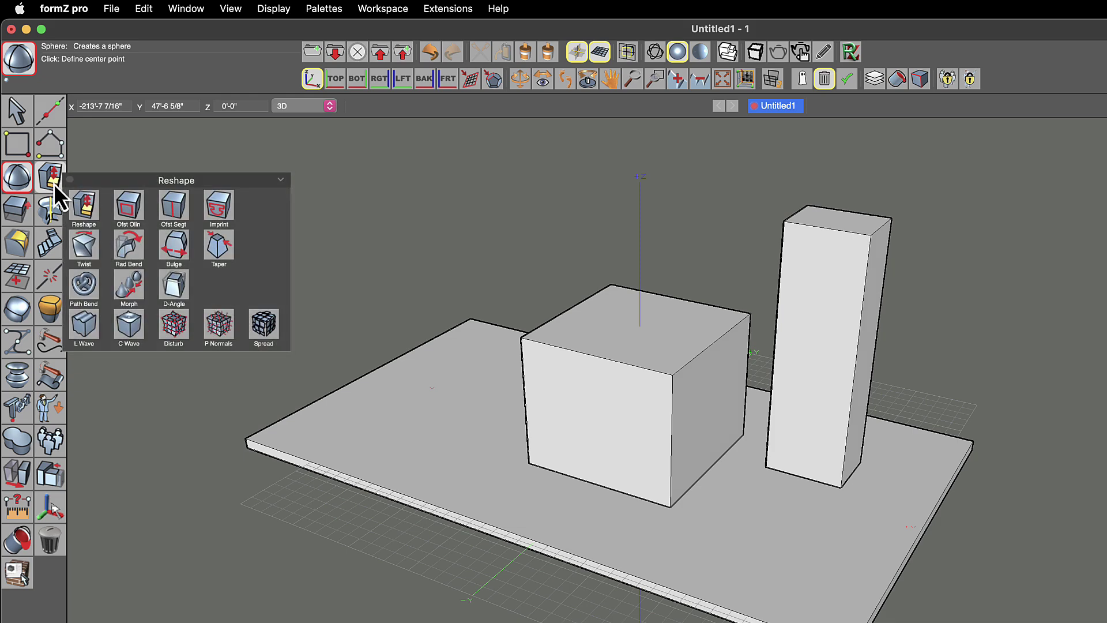
pyautogui.moveTo(54, 235)
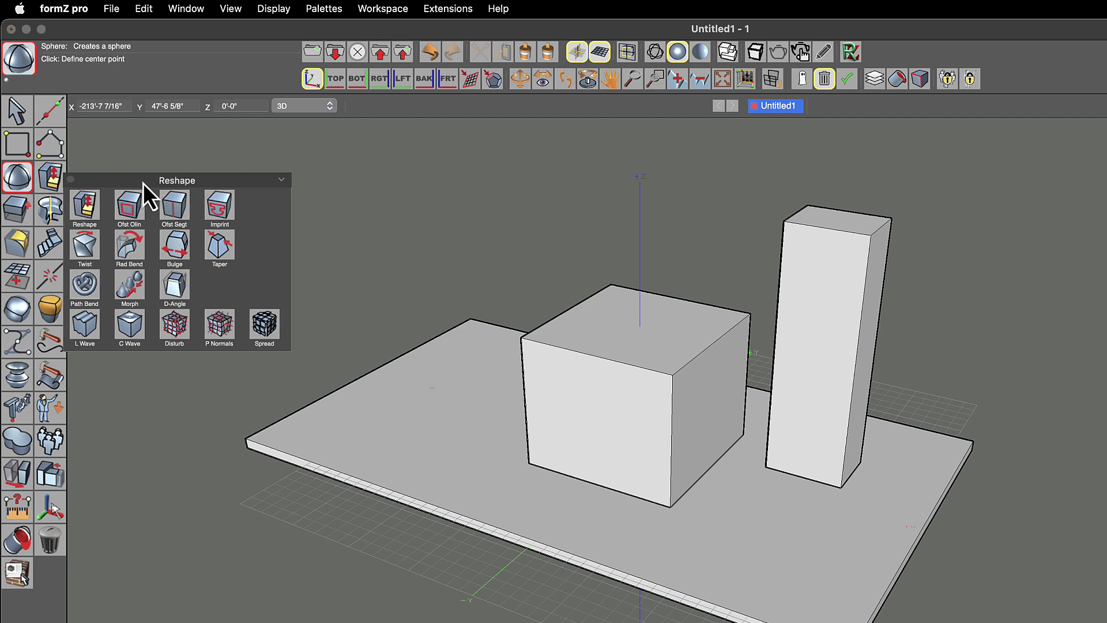
# Tear off the Reshape, Subdivision Edit and Draw flyouts as floating palettes.
pyautogui.moveTo(143, 182); pyautogui.dragTo(160, 149)
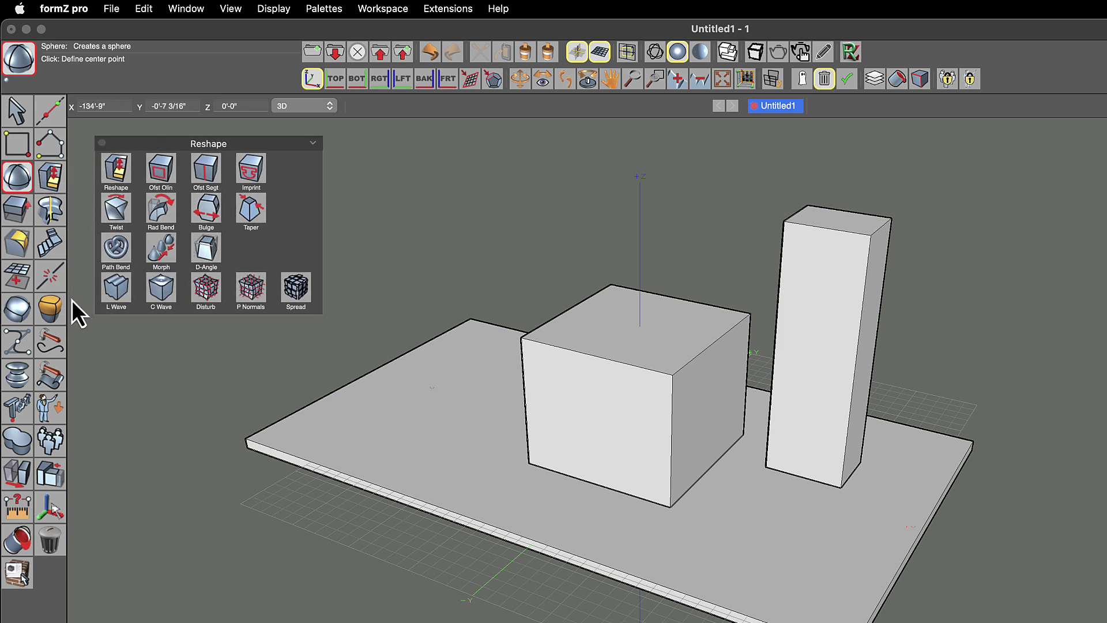
pyautogui.moveTo(51, 308); pyautogui.dragTo(125, 337)
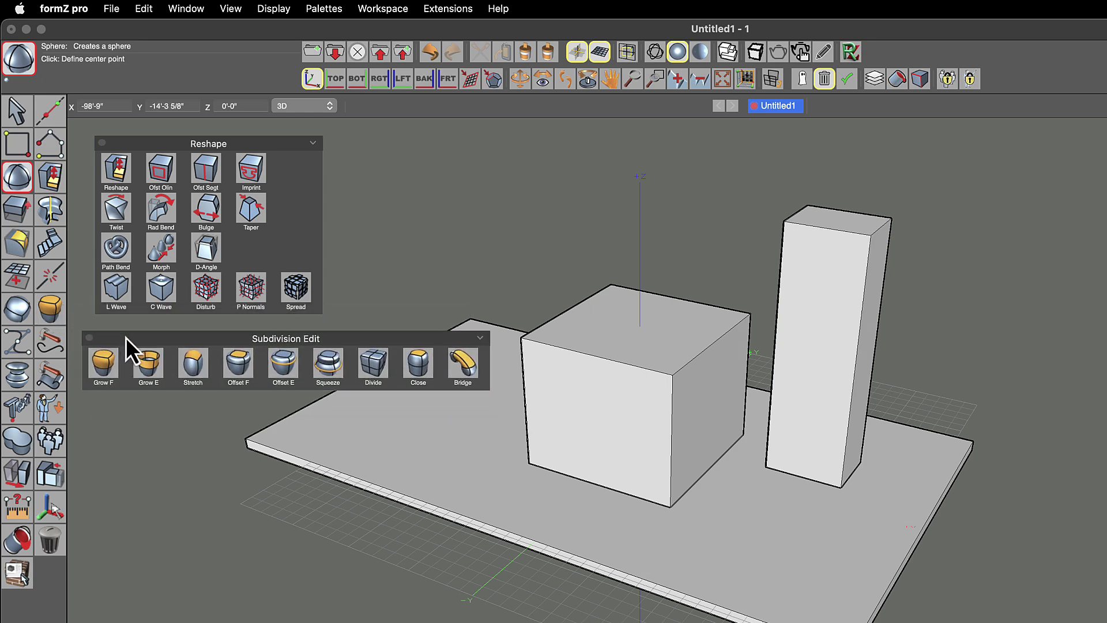
pyautogui.click(27, 346)
pyautogui.click(18, 310)
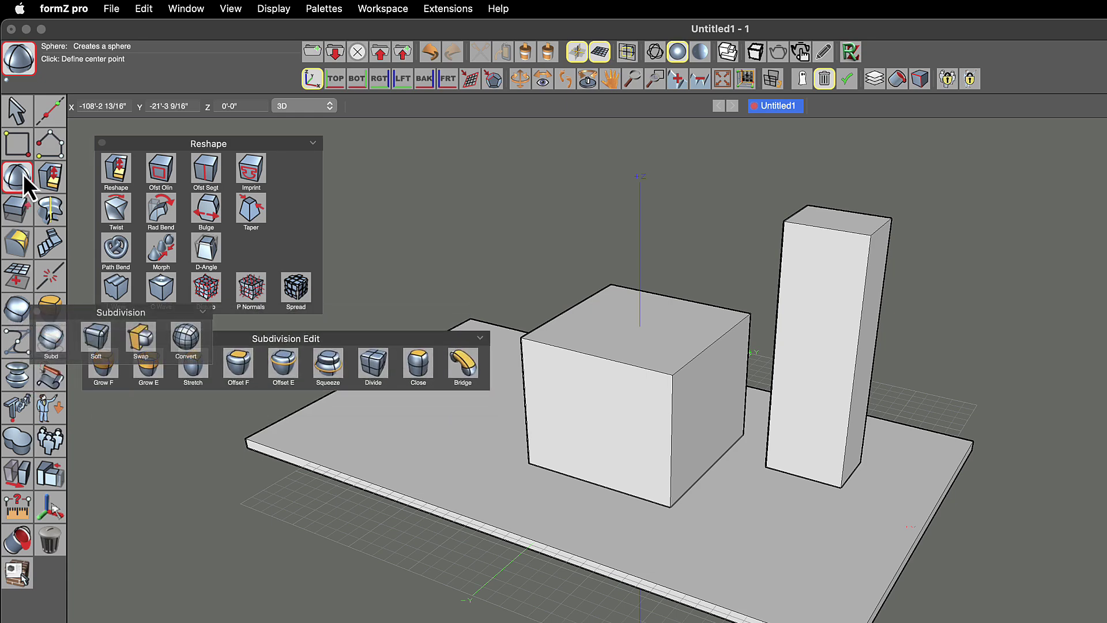
pyautogui.moveTo(40, 148)
pyautogui.mouseDown()
pyautogui.moveTo(85, 153)
pyautogui.moveTo(271, 131)
pyautogui.moveTo(373, 143)
pyautogui.moveTo(355, 147)
pyautogui.mouseUp()
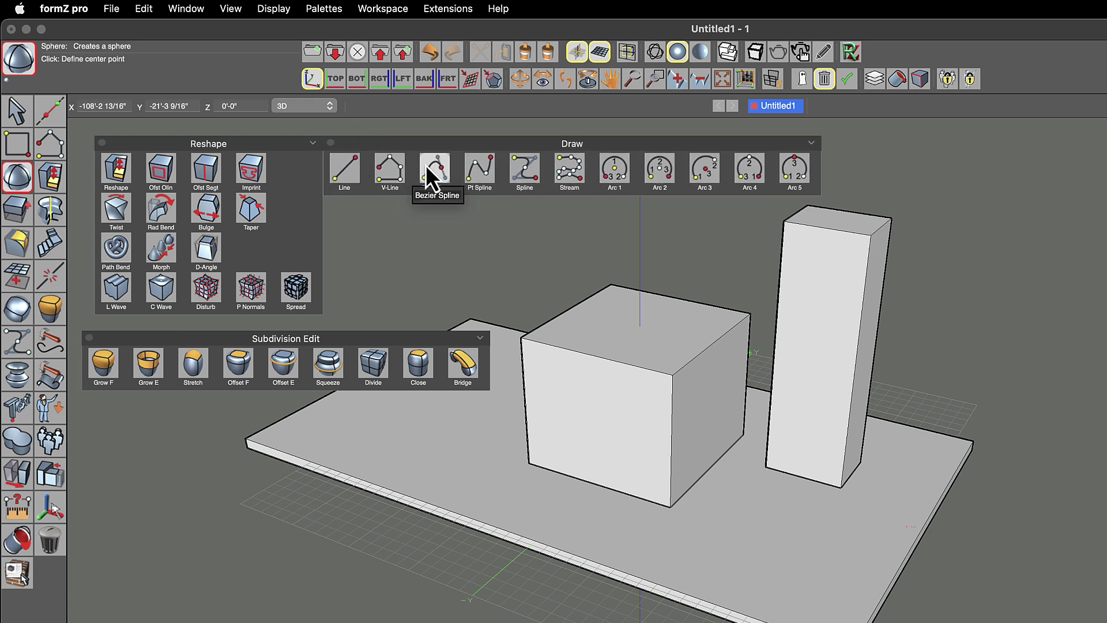
# Close the Draw, Reshape and Subdivision Edit palettes.
pyautogui.click(332, 143)
pyautogui.click(100, 143)
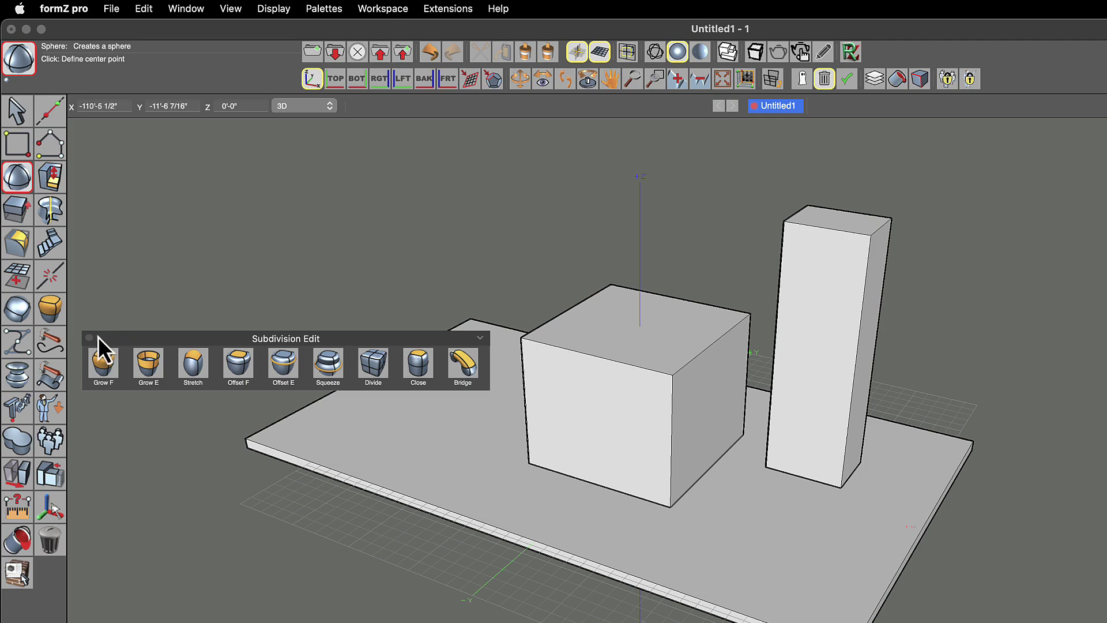
pyautogui.click(90, 338)
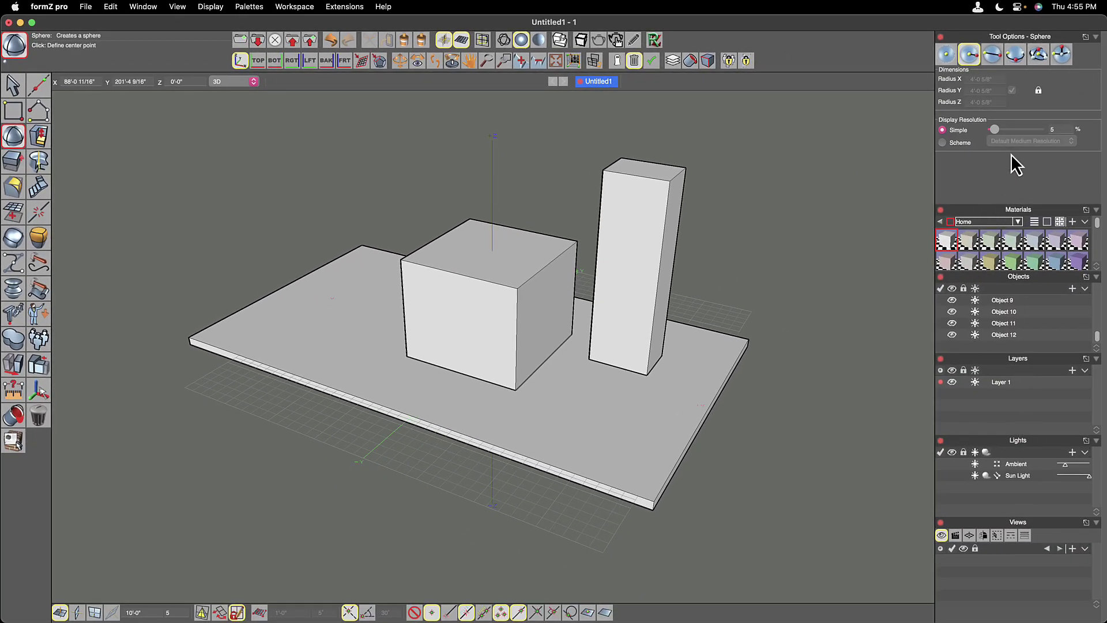
# Activate Vector Line after briefly trying Revolve, showing its Cut or fill and Smooth options.
pyautogui.moveTo(1018, 41); pyautogui.dragTo(1020, 43)
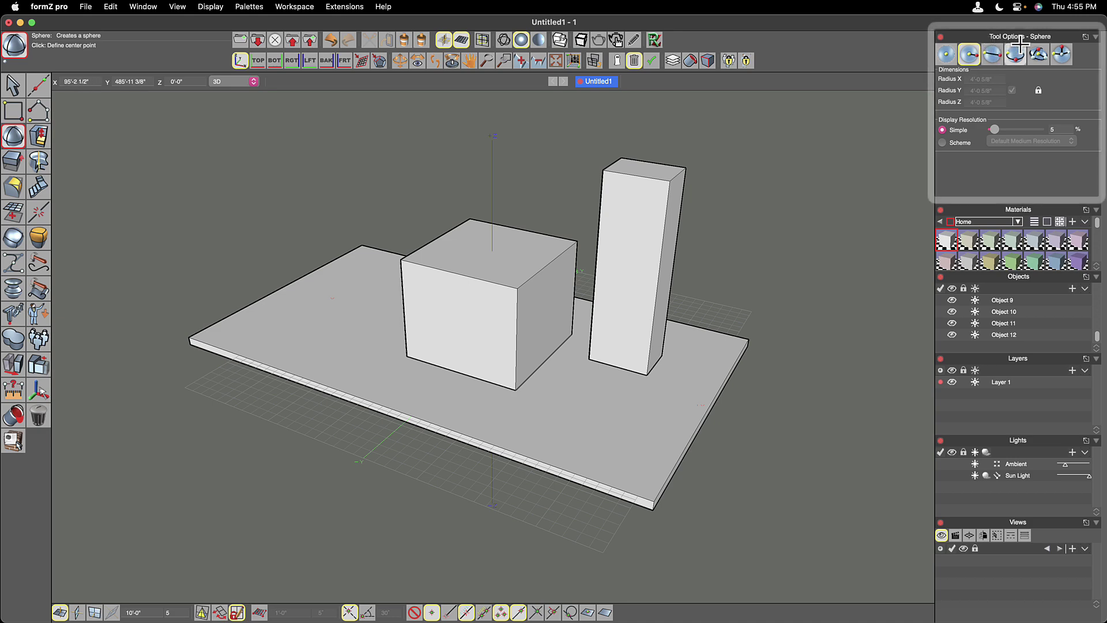
pyautogui.click(40, 110)
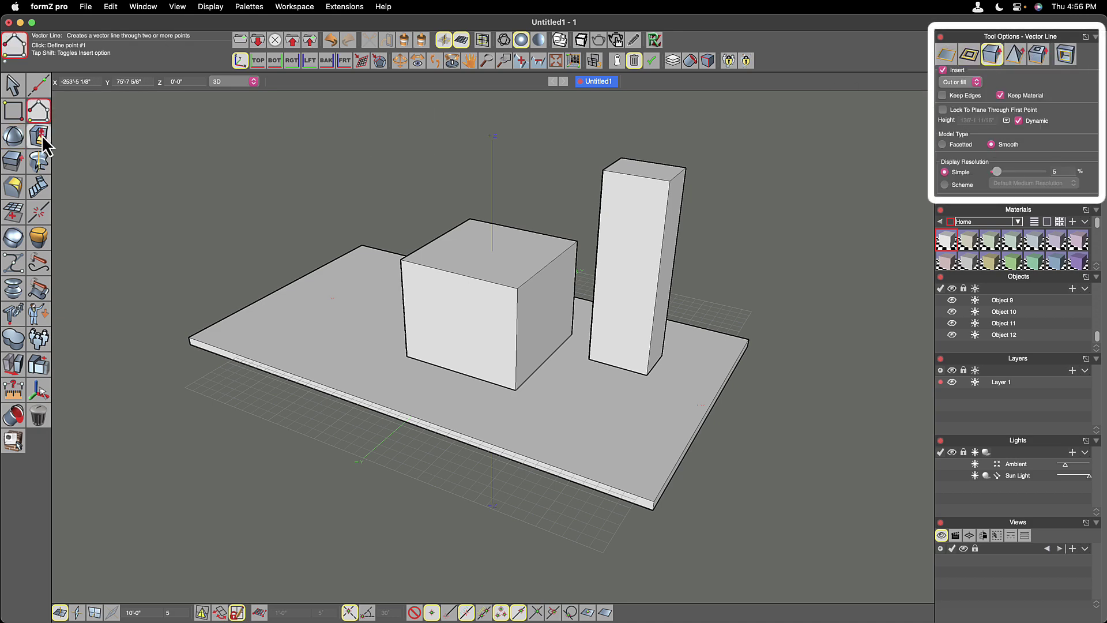
pyautogui.click(39, 138)
pyautogui.click(38, 161)
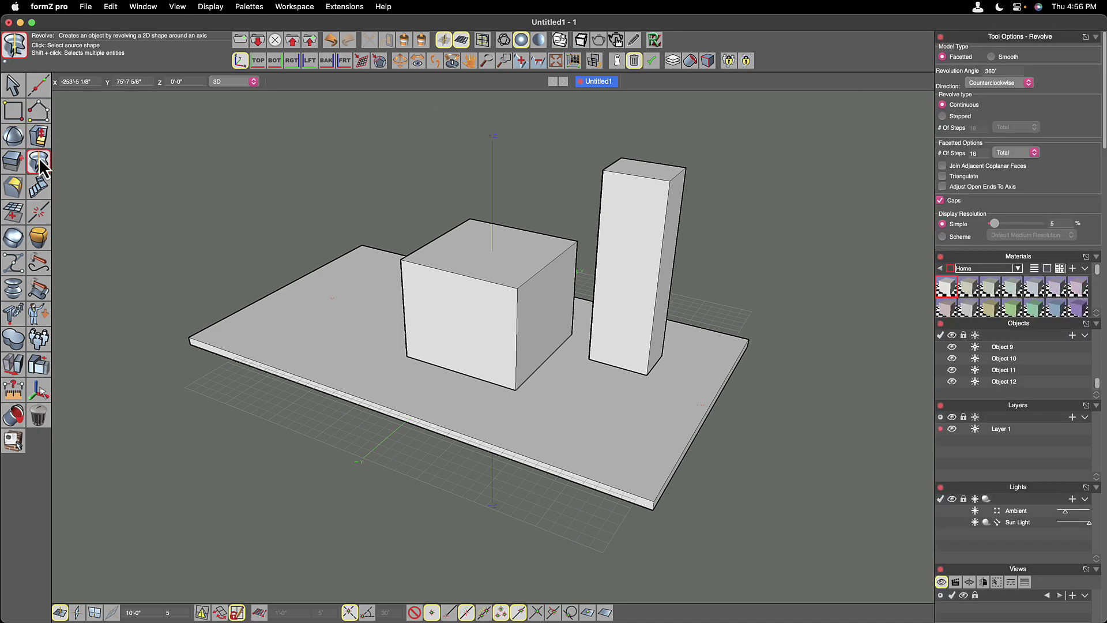
pyautogui.click(39, 116)
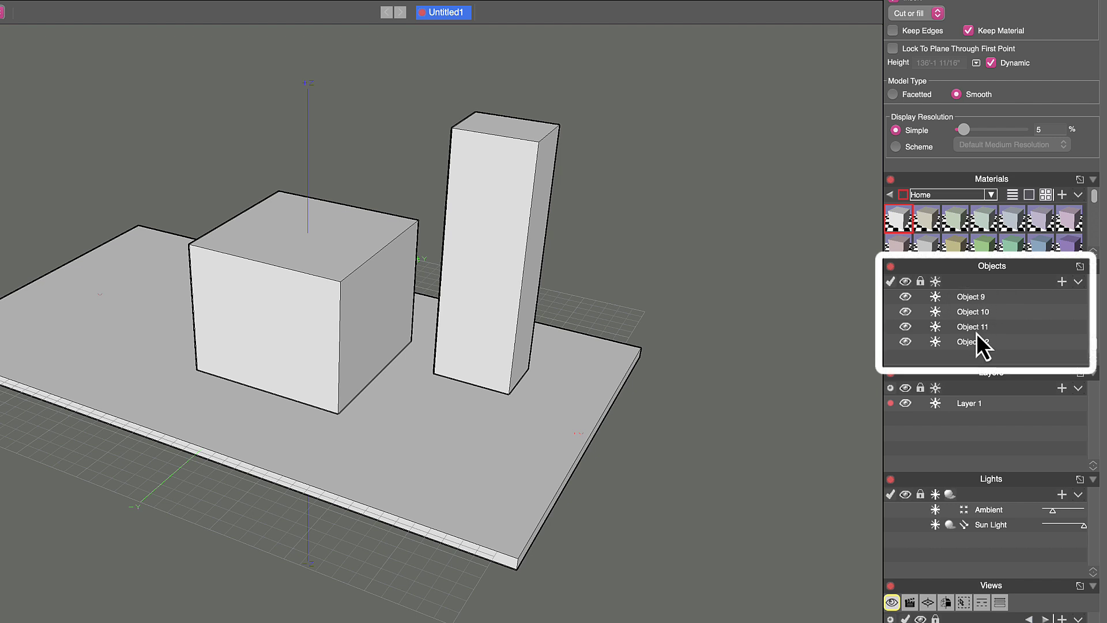
pyautogui.scroll(3, 976, 333)
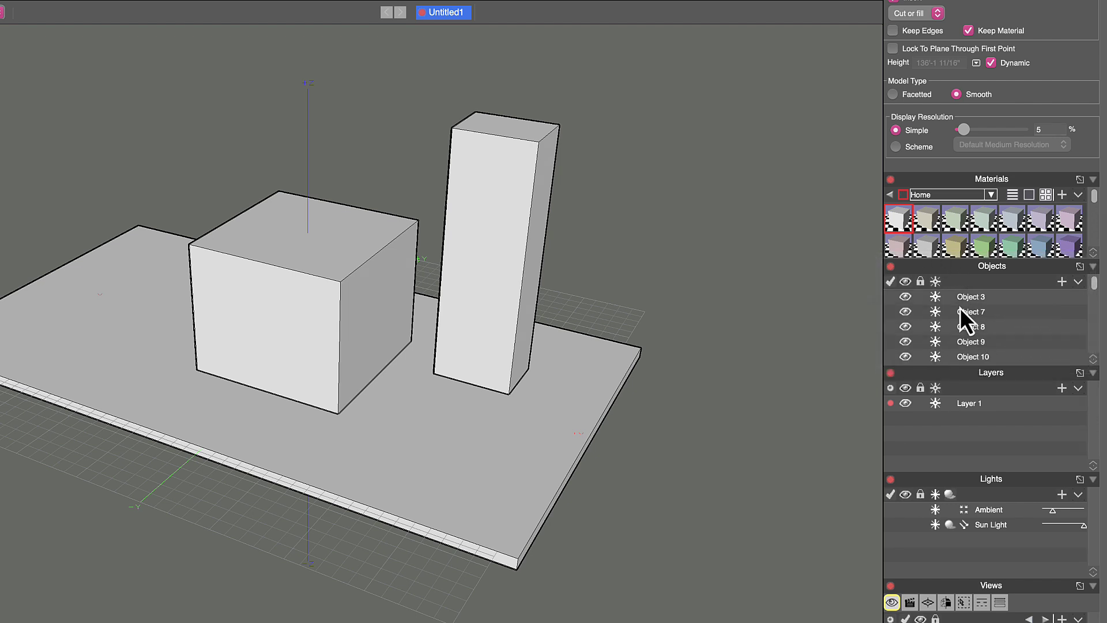
pyautogui.click(905, 297)
pyautogui.click(906, 300)
pyautogui.click(907, 320)
pyautogui.click(907, 321)
pyautogui.click(889, 297)
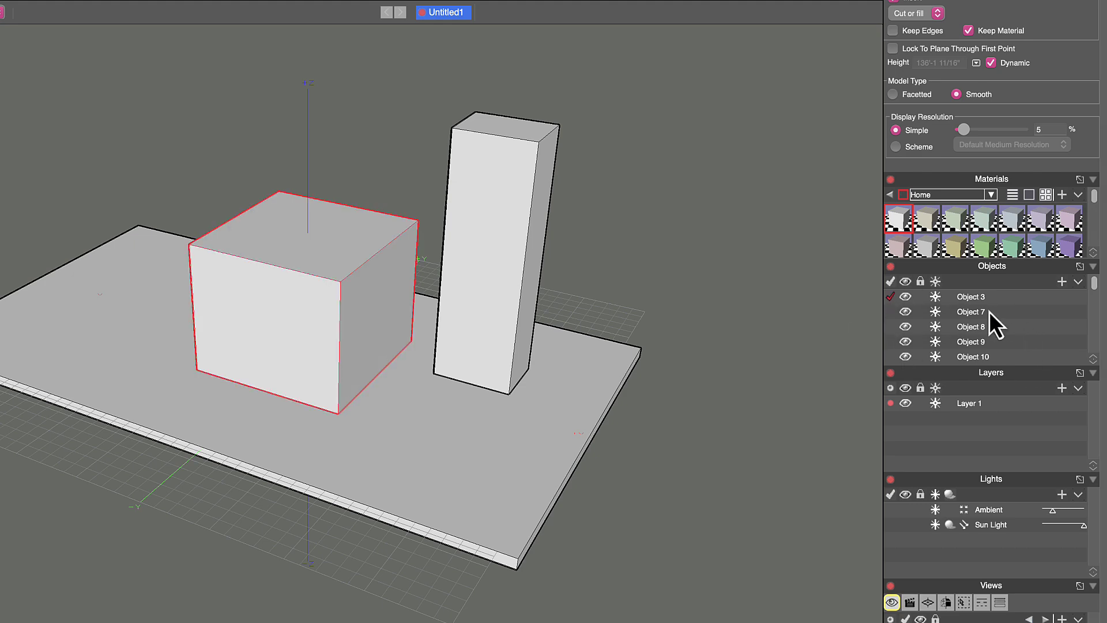
pyautogui.click(889, 296)
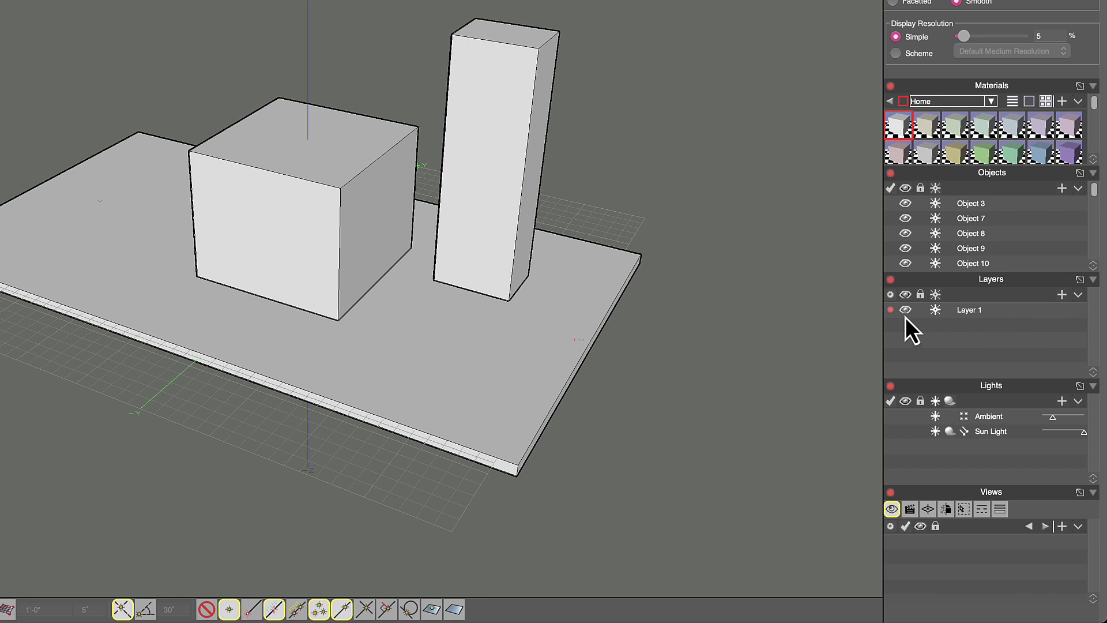
# Add Layer 2 and draw a small box on the slab in front of the tall block.
pyautogui.click(1061, 295)
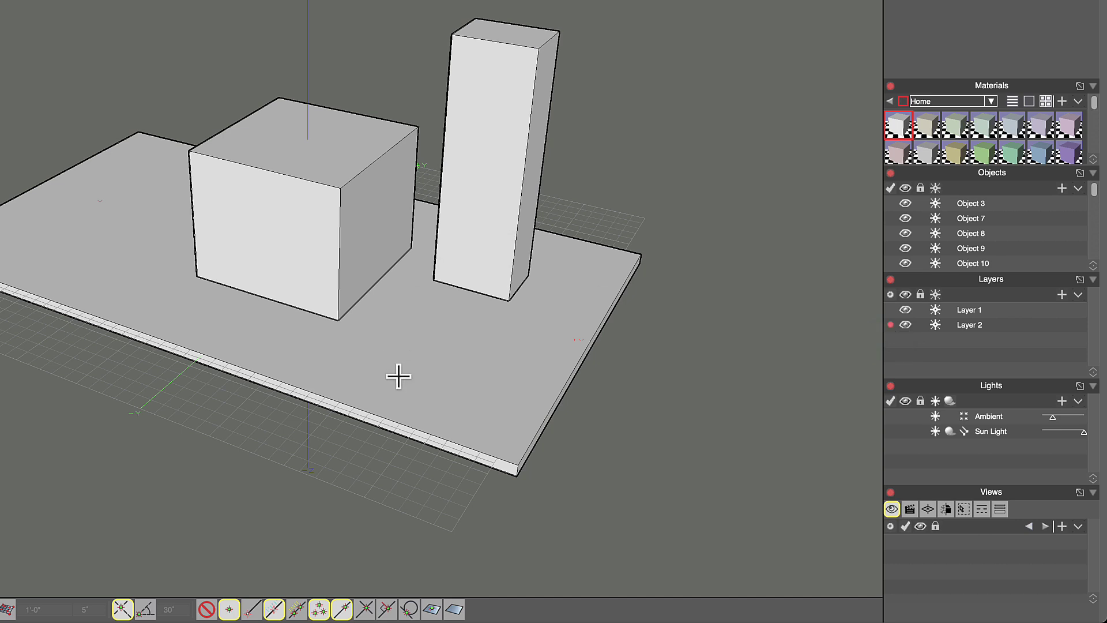
pyautogui.click(413, 350)
pyautogui.click(459, 398)
pyautogui.click(459, 311)
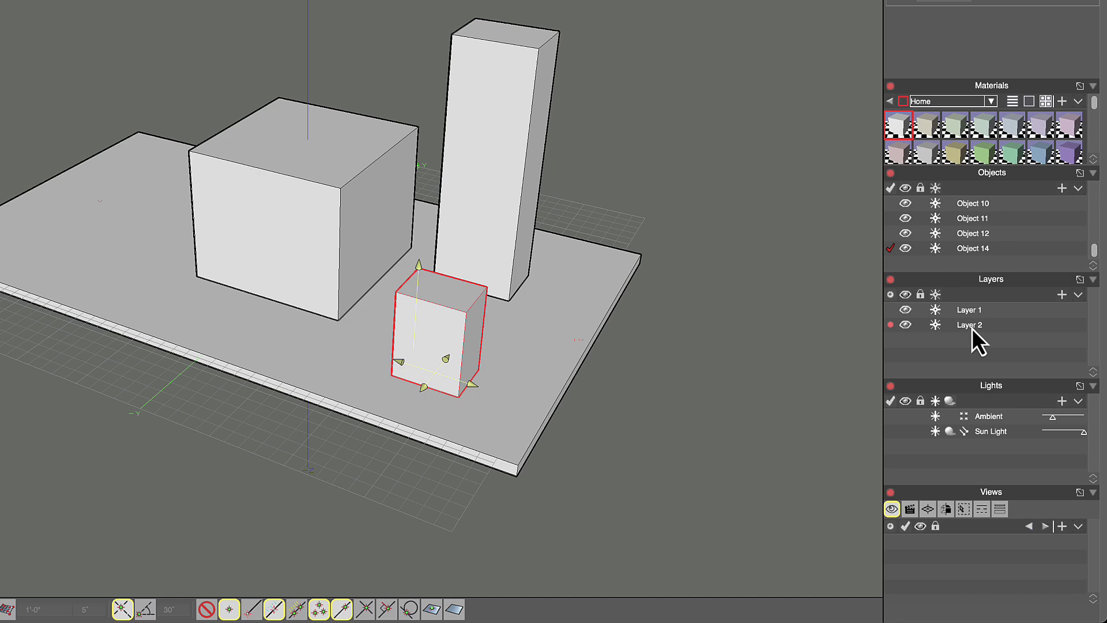
# Cycle Layer 1 and Layer 2 through ghosted and hidden, ending with both shown solid.
pyautogui.click(906, 311)
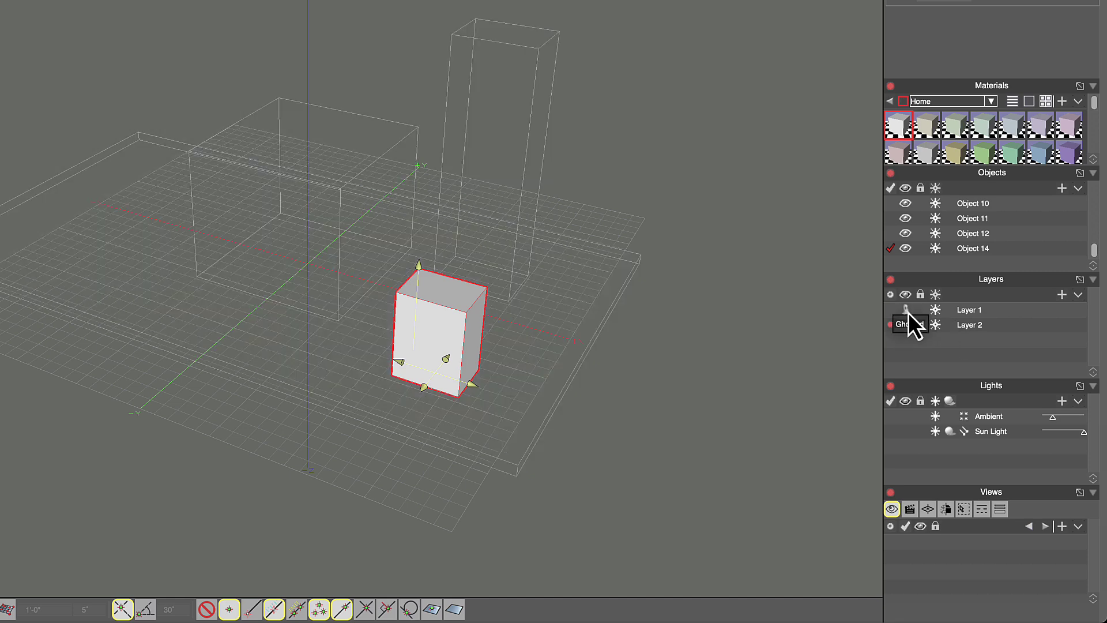
pyautogui.click(906, 310)
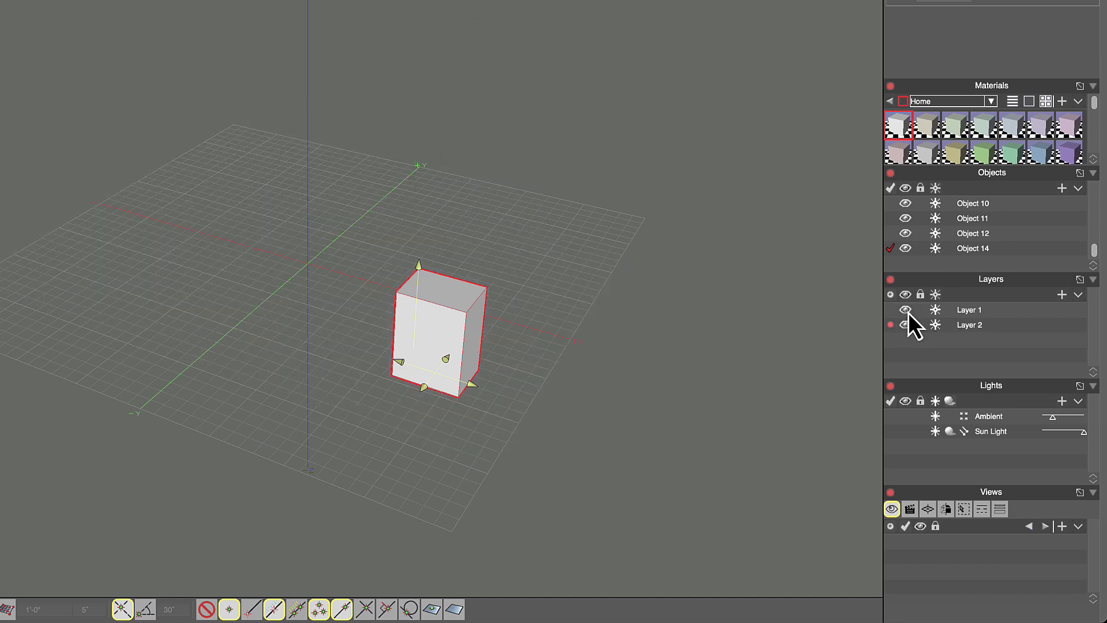
pyautogui.click(907, 312)
pyautogui.click(907, 311)
pyautogui.click(907, 312)
pyautogui.click(907, 312)
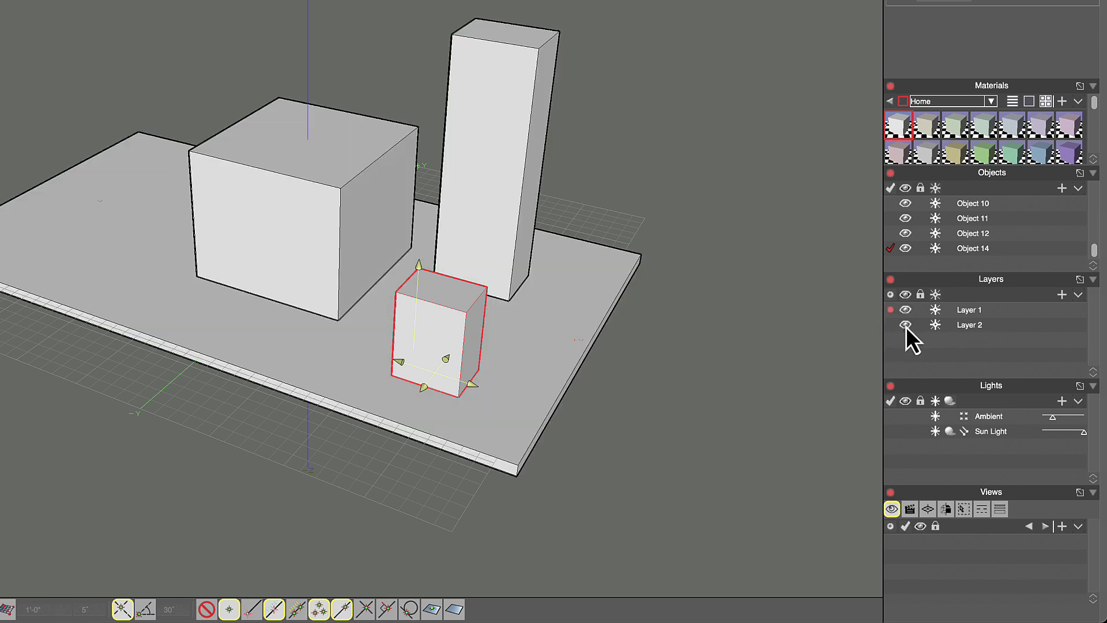
pyautogui.click(905, 326)
pyautogui.click(905, 325)
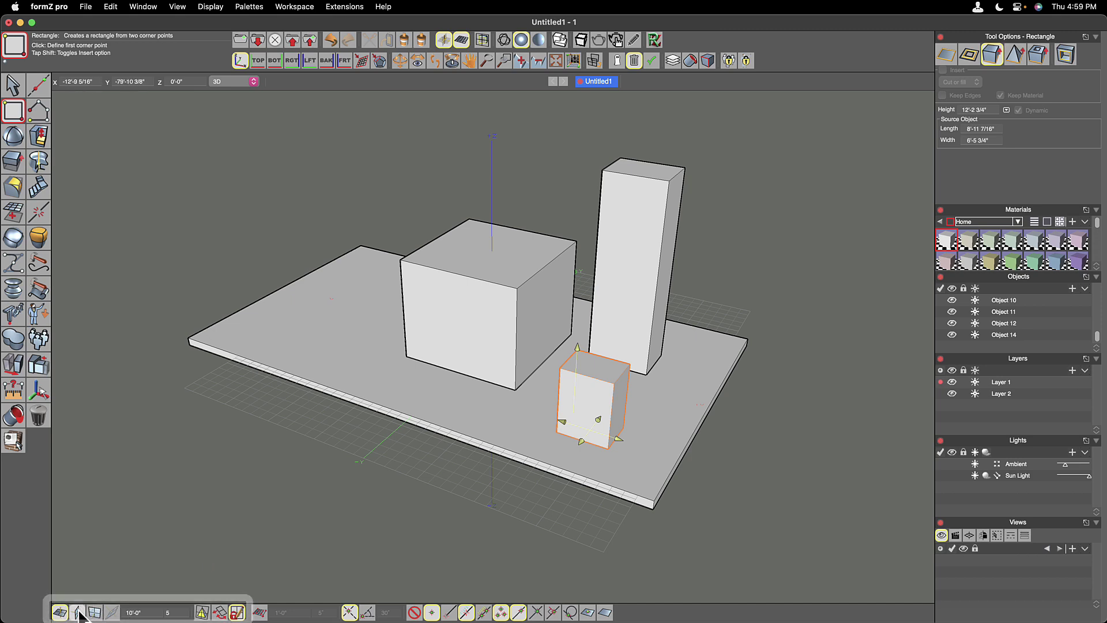
# Cycle through the XY, ZY and ZX reference planes, ending on ZX.
pyautogui.click(78, 612)
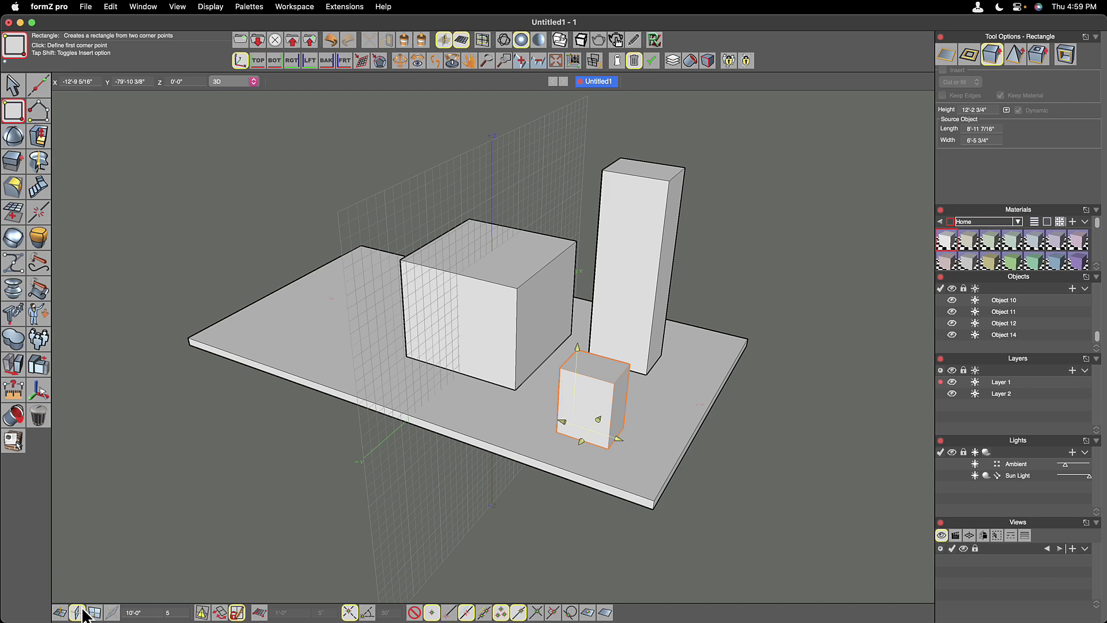
pyautogui.click(96, 612)
pyautogui.click(61, 613)
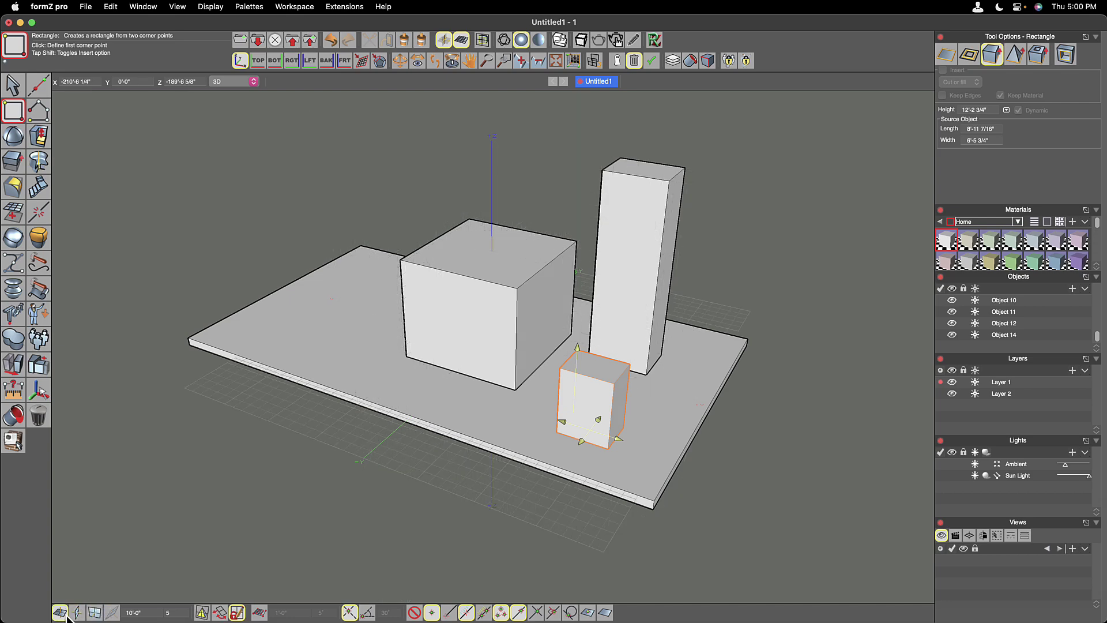
pyautogui.click(77, 612)
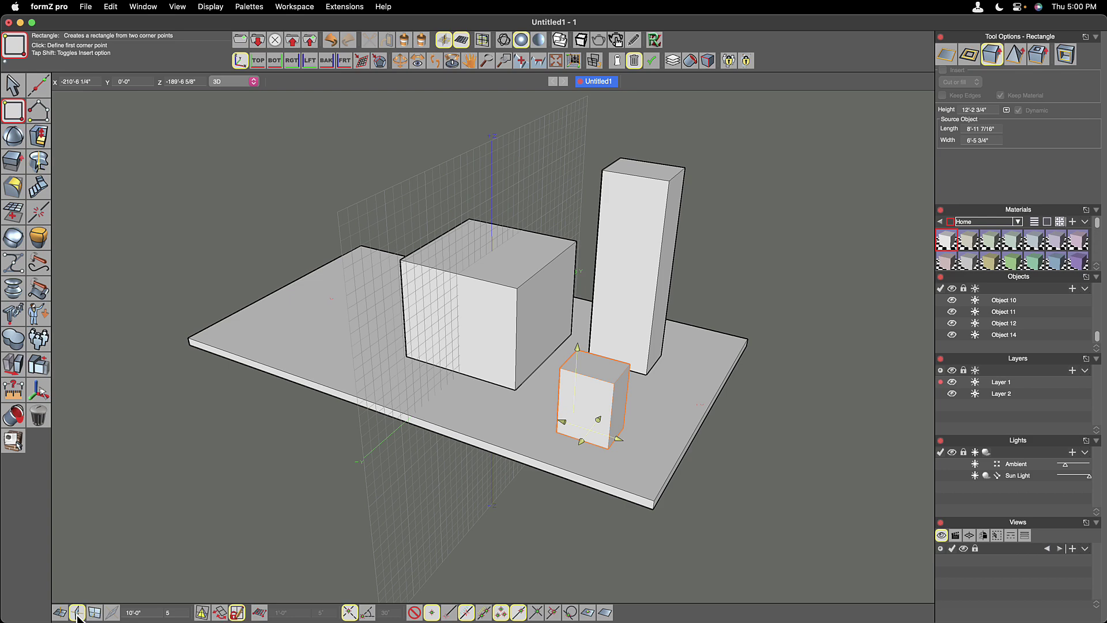
pyautogui.click(95, 612)
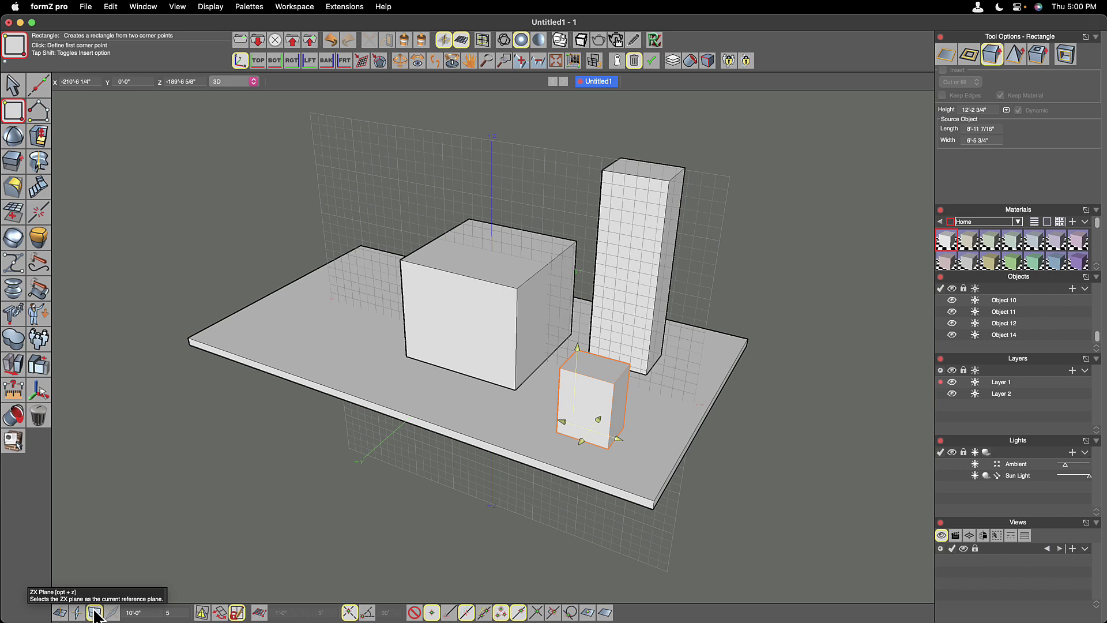
# Lay the working grid flat on the XY ground plane again with Opt+X.
pyautogui.hotkey('alt', 'x')
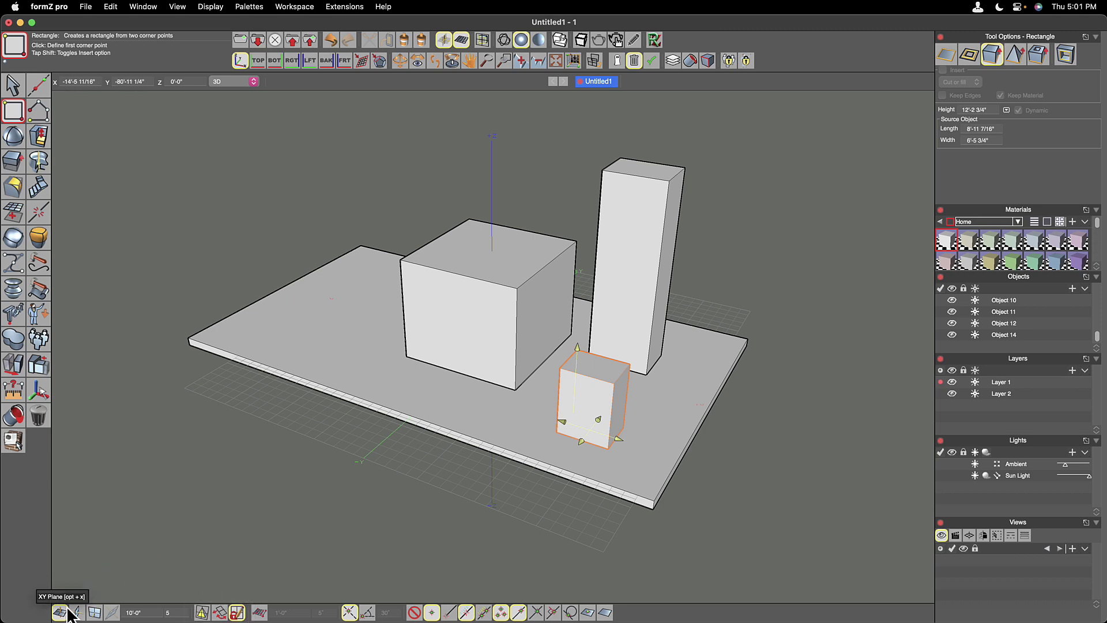
# Define the reference plane on the tall box's top, then on the cube's top face.
pyautogui.click(202, 613)
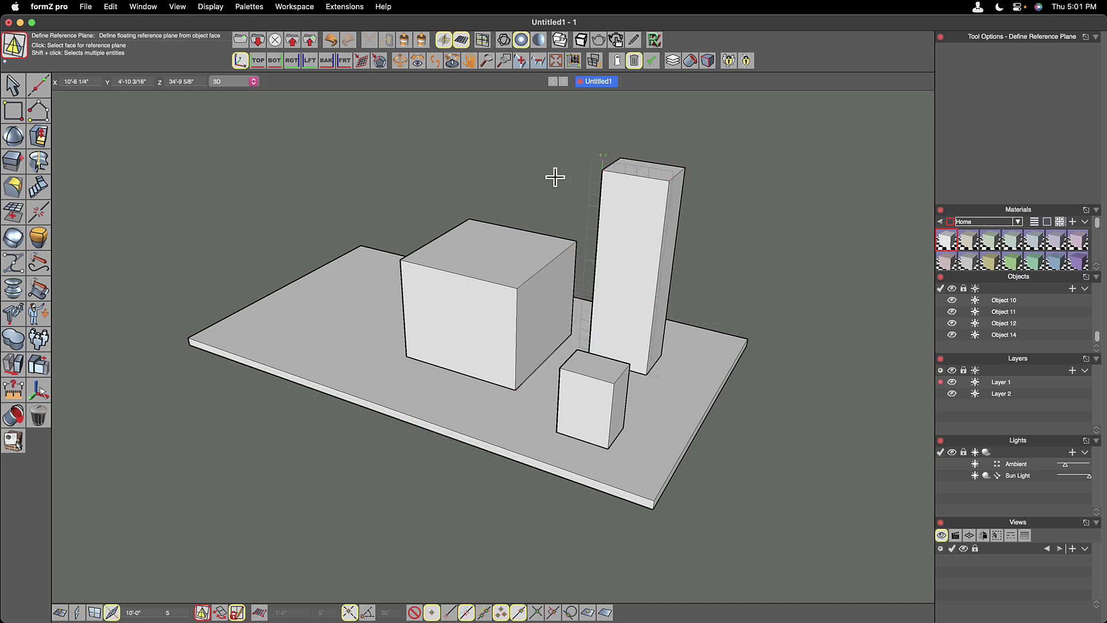
pyautogui.click(642, 166)
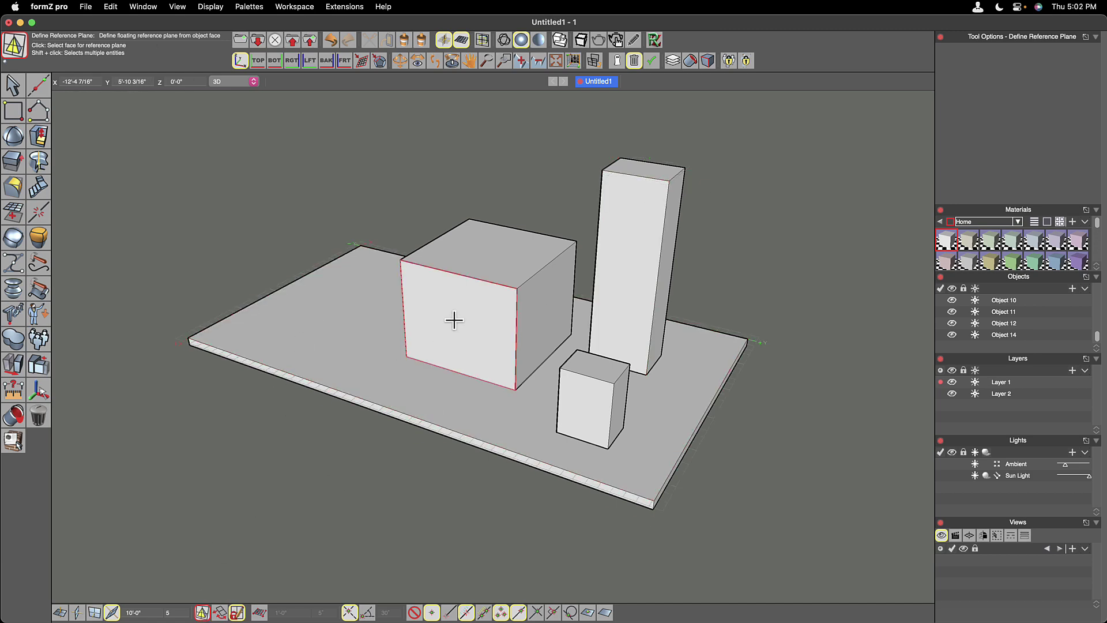
pyautogui.click(486, 267)
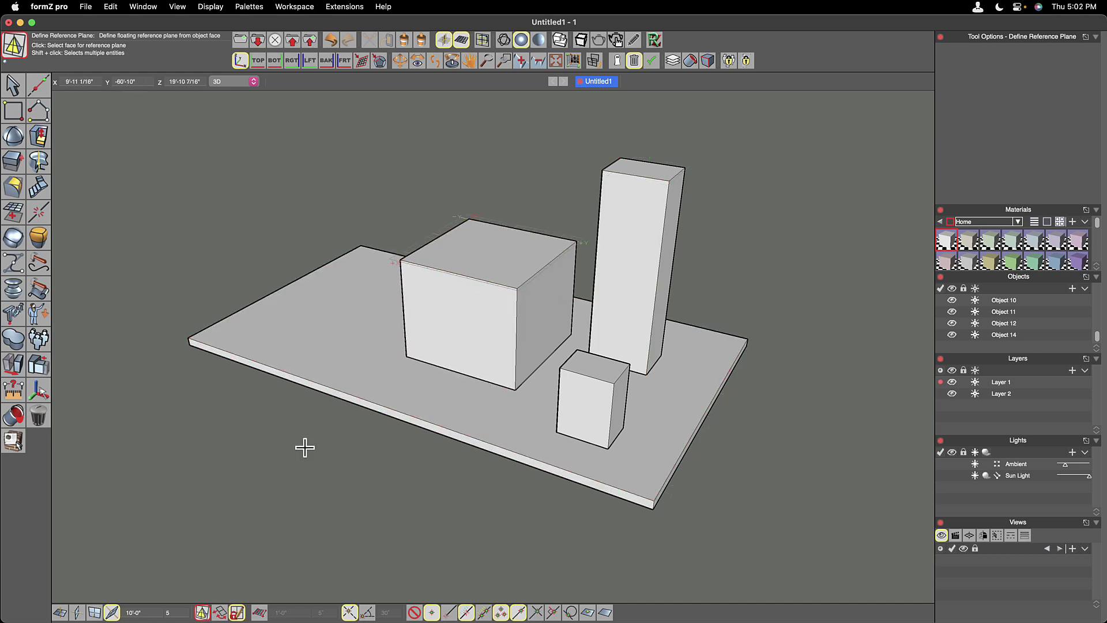
# Turn on shadowed rendering and move the plane across faces, ending on the small box's top.
pyautogui.click(538, 41)
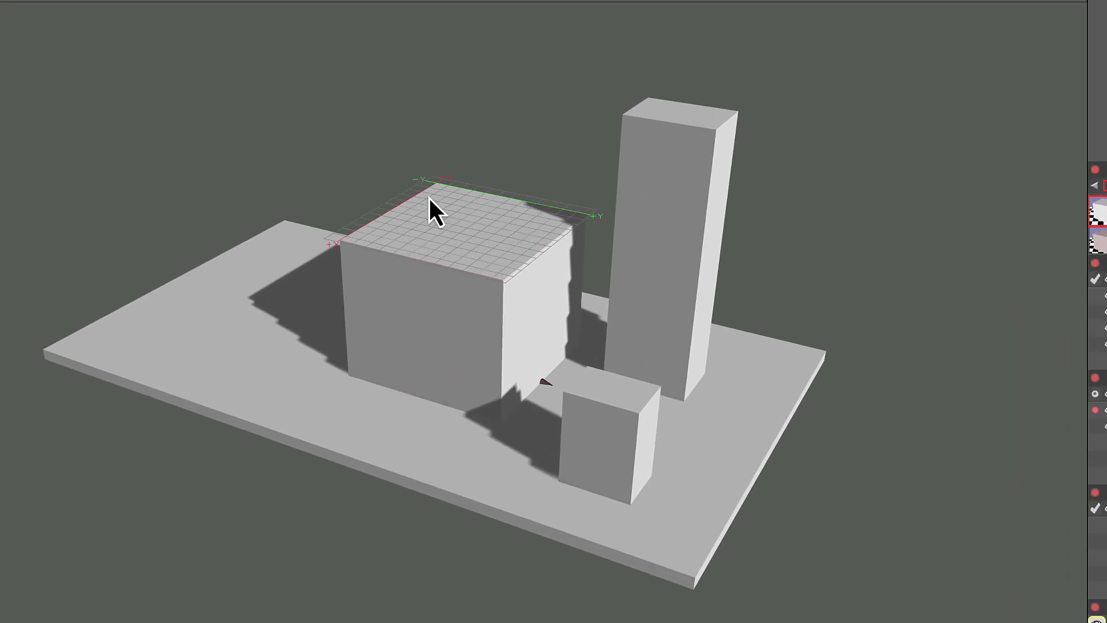
pyautogui.click(626, 235)
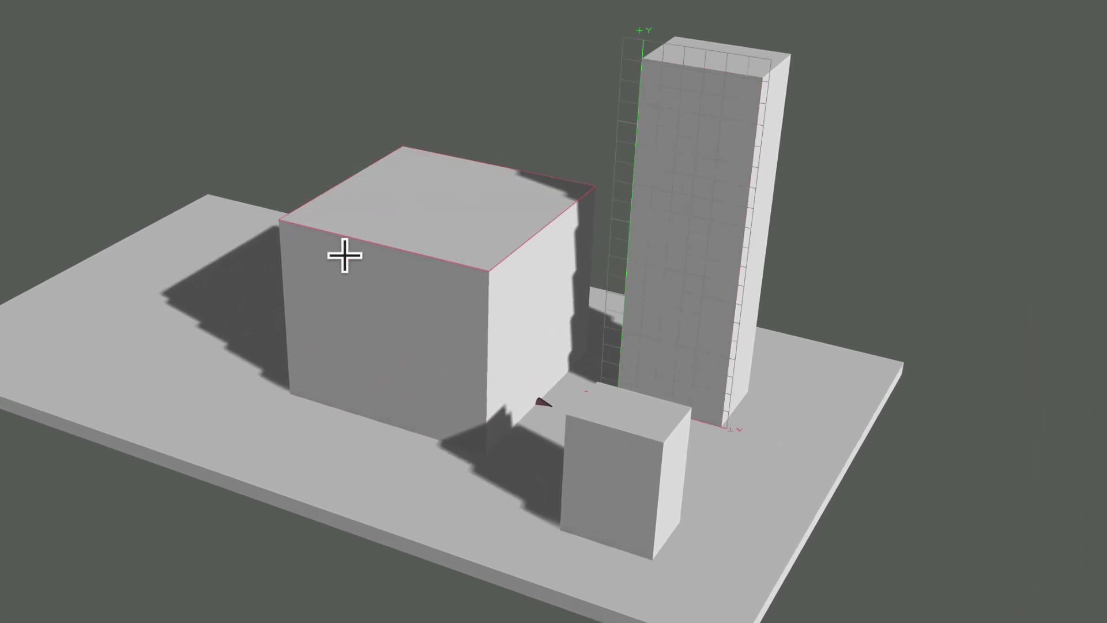
pyautogui.click(144, 317)
pyautogui.click(612, 479)
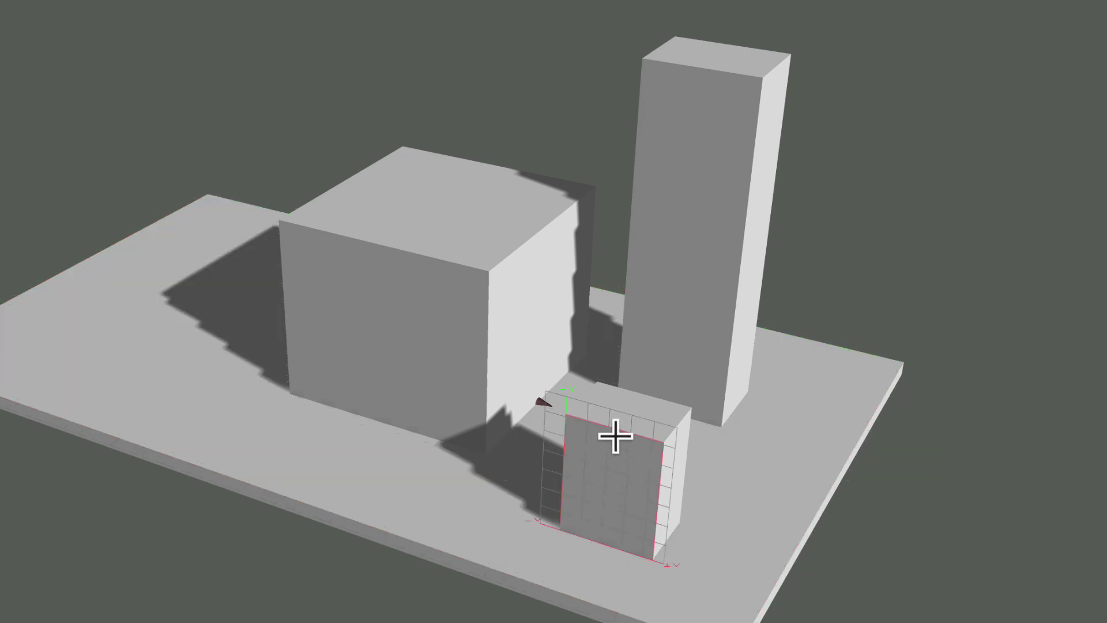
pyautogui.click(610, 403)
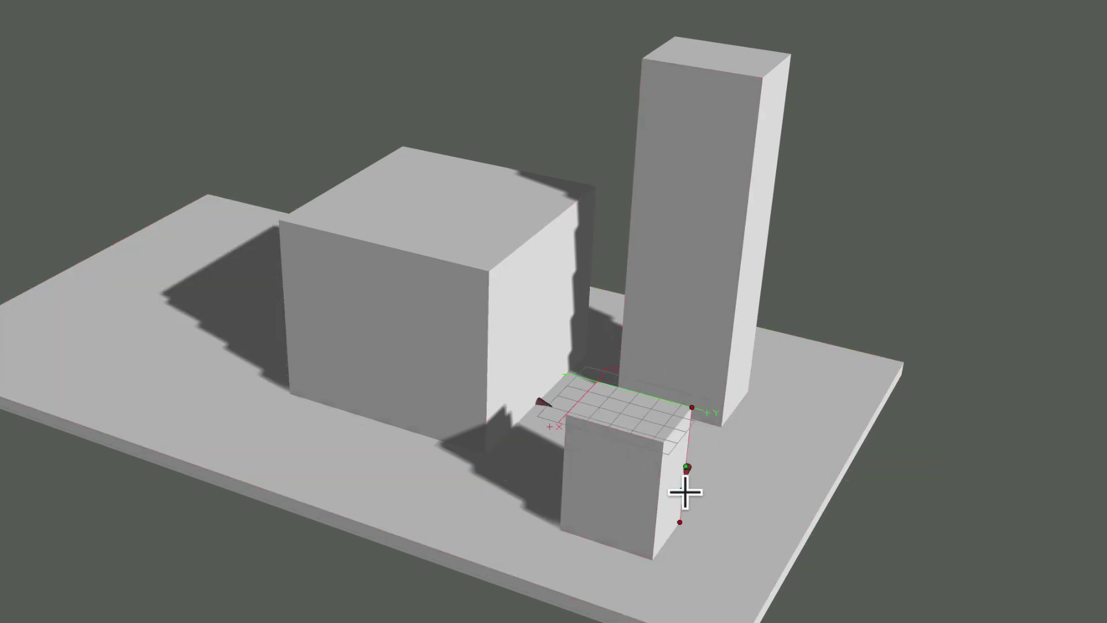
pyautogui.click(667, 489)
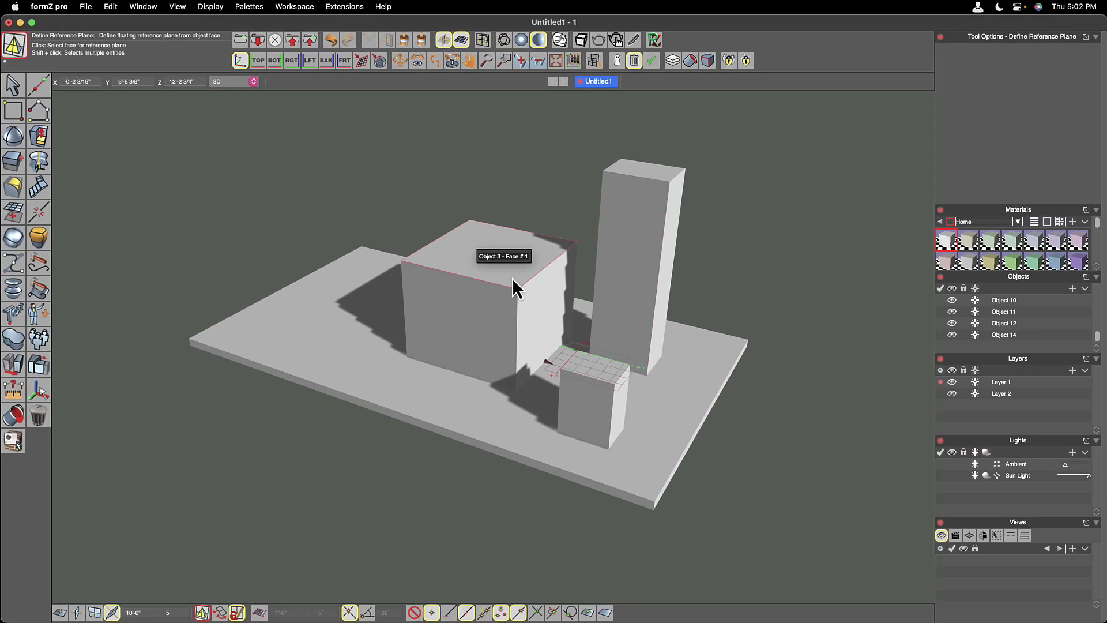
# Draw a tall cylinder rising from the small box's top face.
pyautogui.click(14, 111)
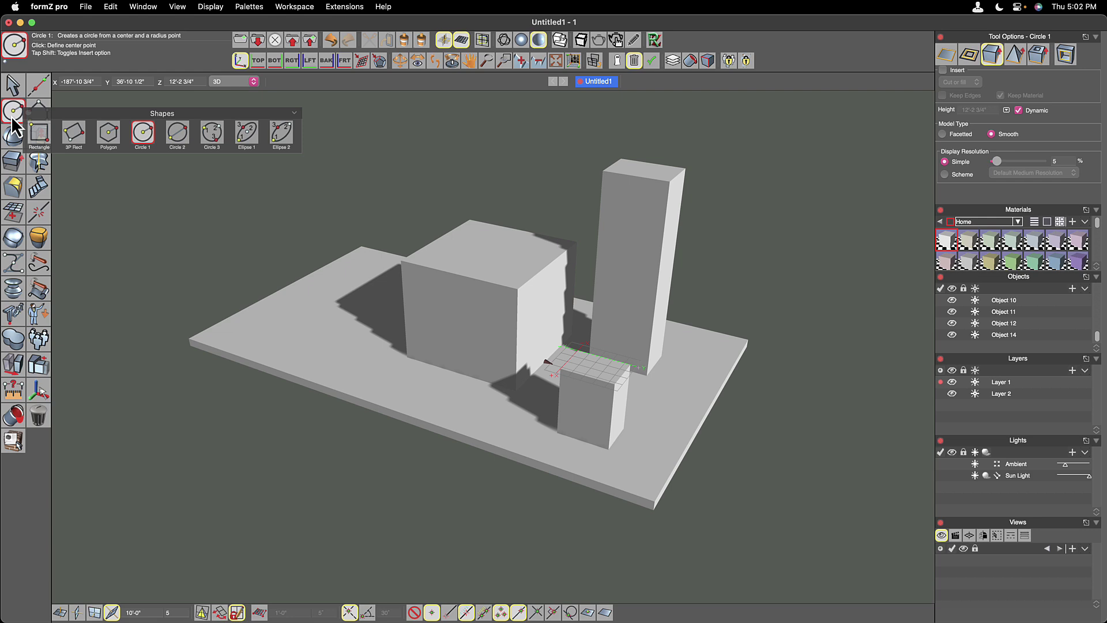
pyautogui.click(599, 367)
pyautogui.click(607, 362)
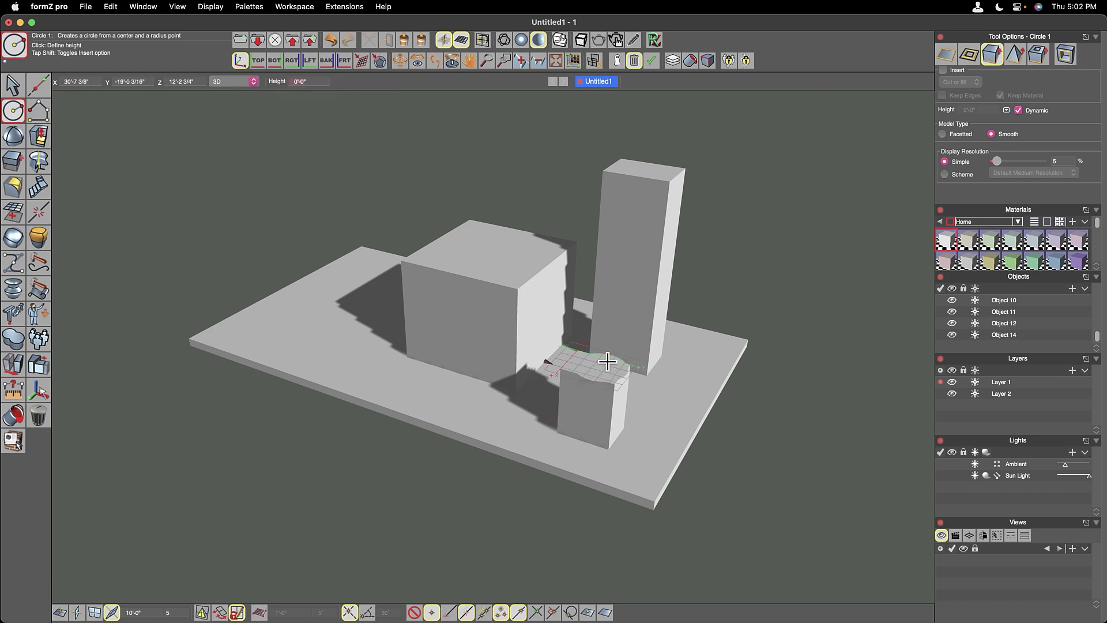
pyautogui.click(603, 370)
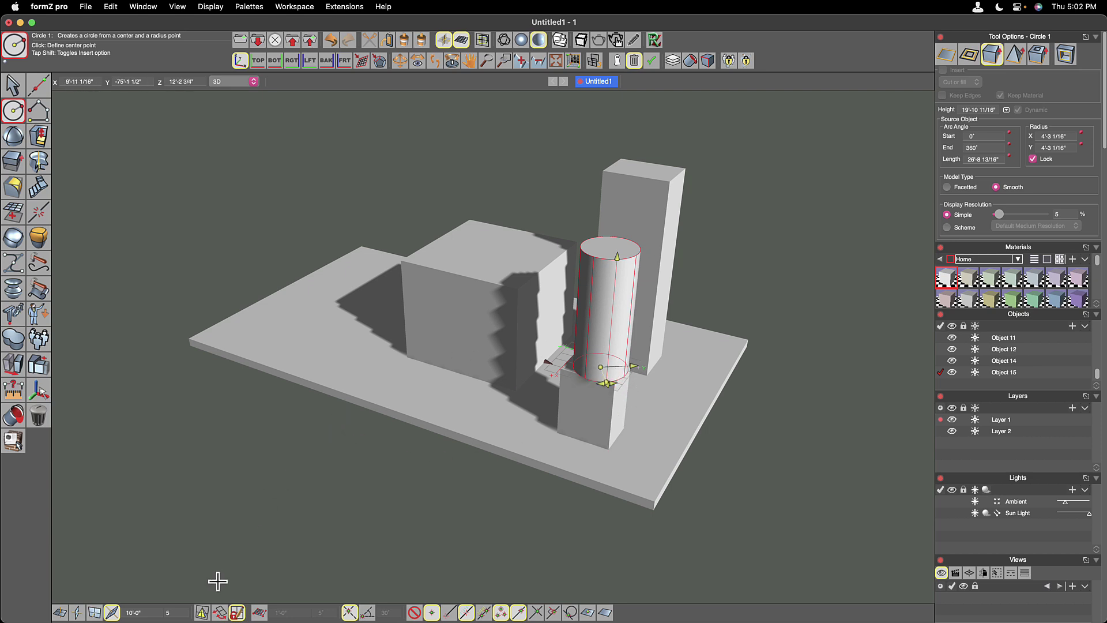
# Set the reference plane on the cube's top and add a wider cylinder there.
pyautogui.click(204, 612)
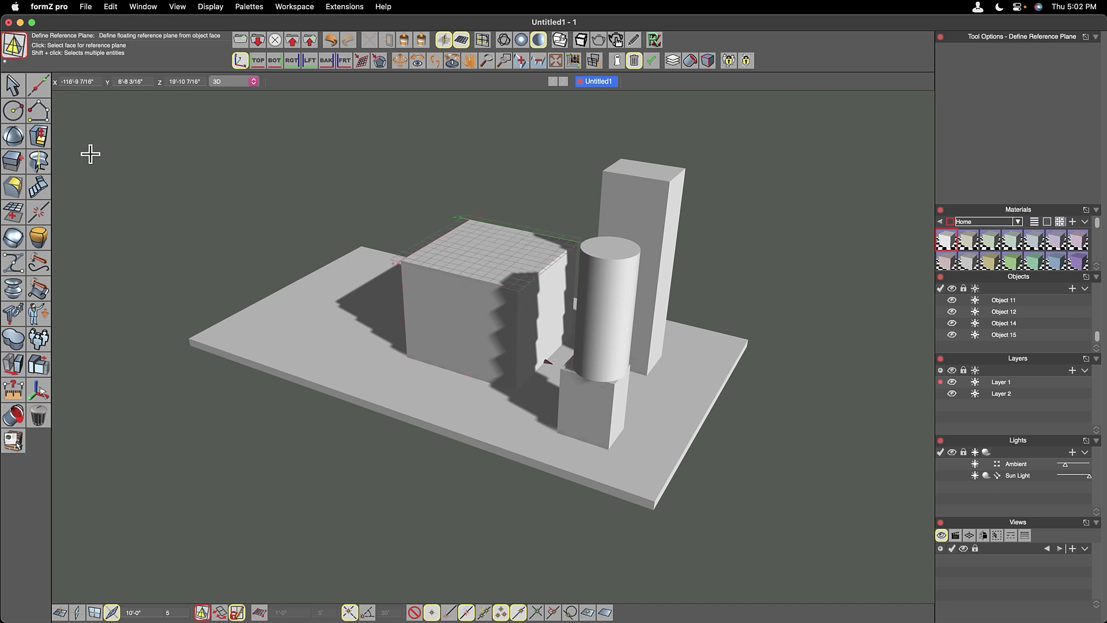
pyautogui.click(13, 110)
pyautogui.click(455, 246)
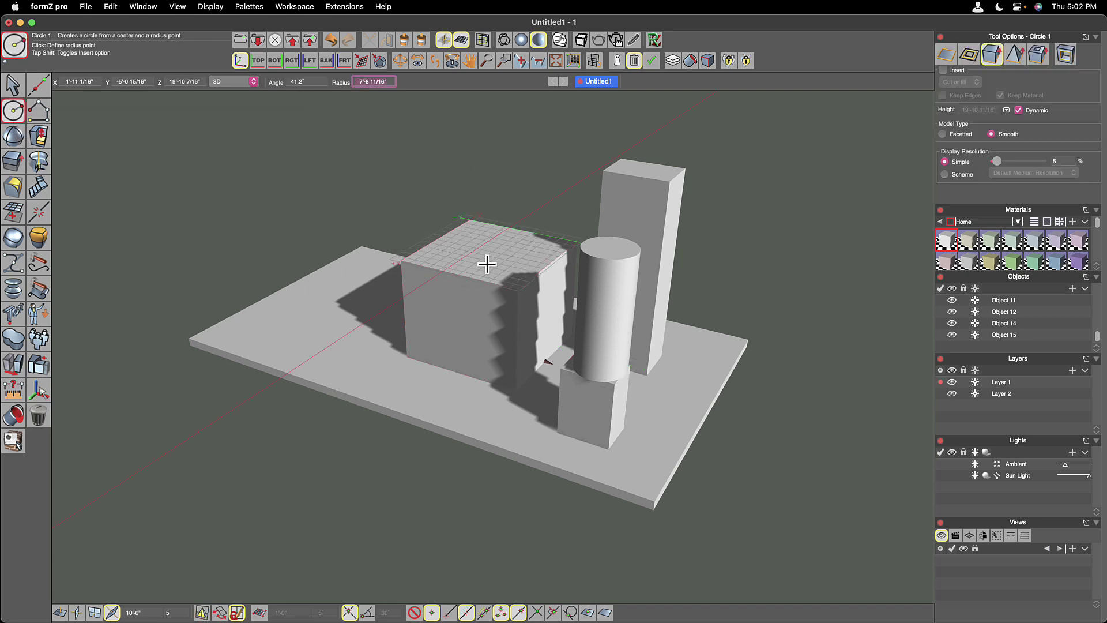
pyautogui.click(486, 264)
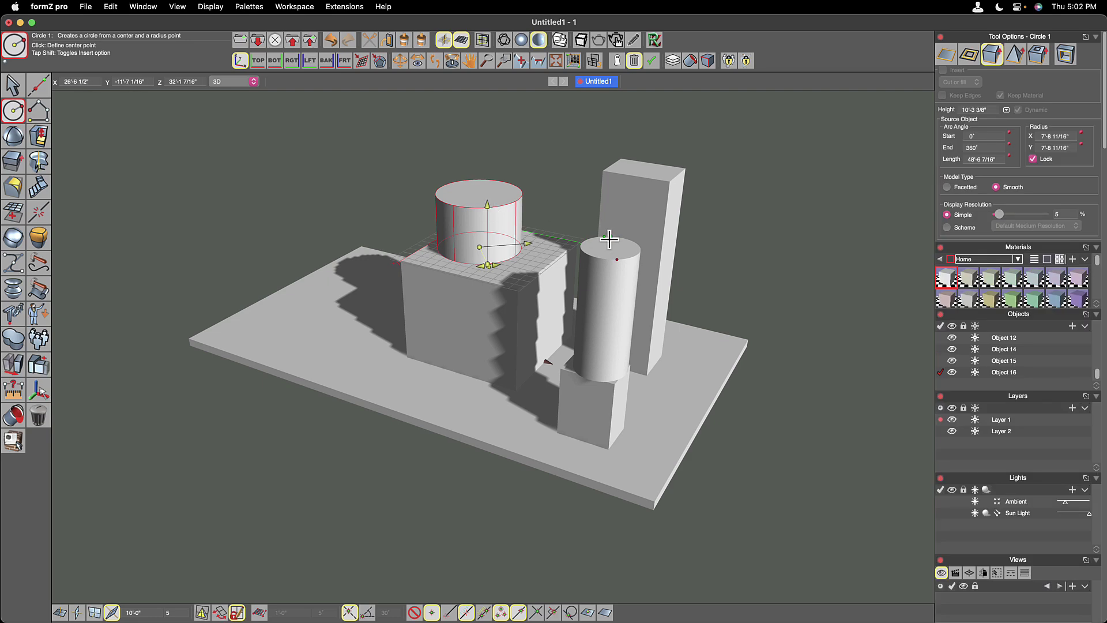
# Switch to shaded-with-edges display and place guide axes while editing the reference plane.
pyautogui.press('super+shift+s')
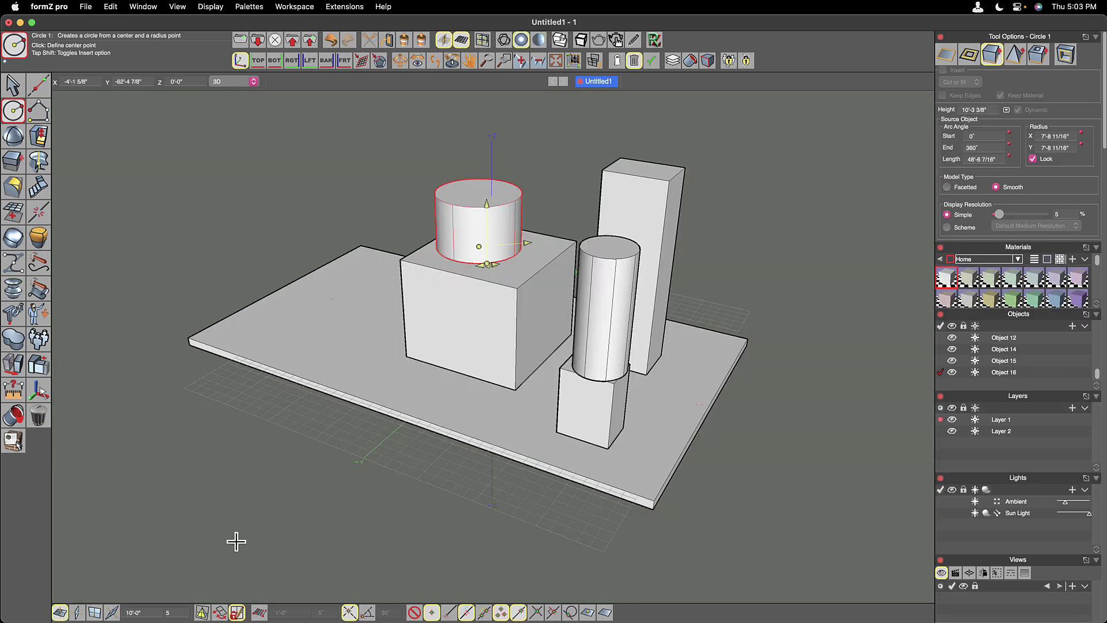
pyautogui.click(219, 613)
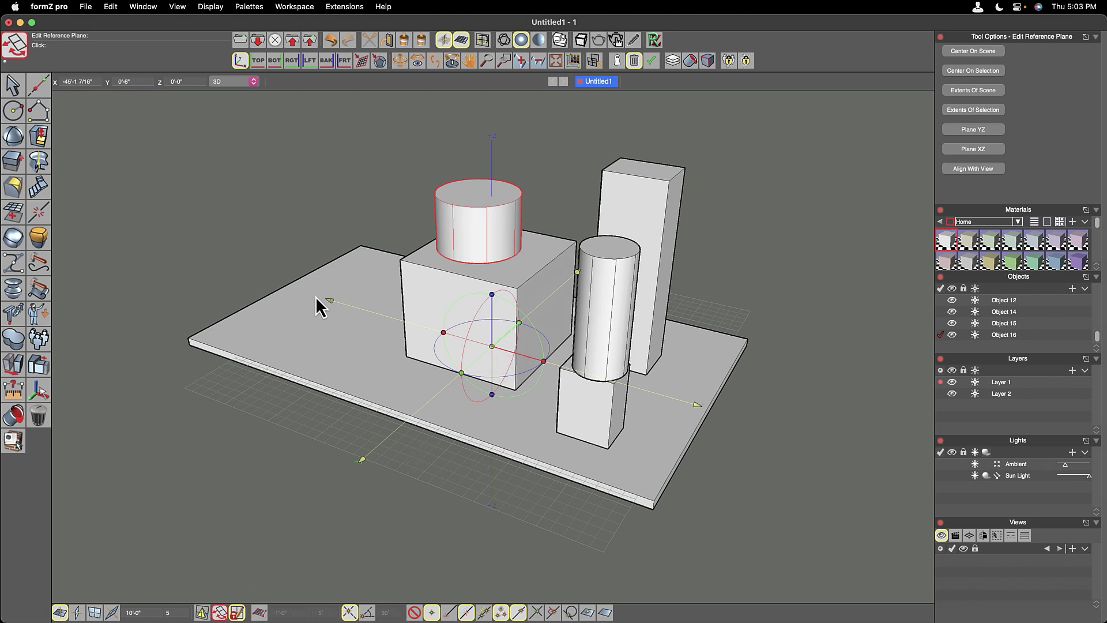
pyautogui.click(364, 467)
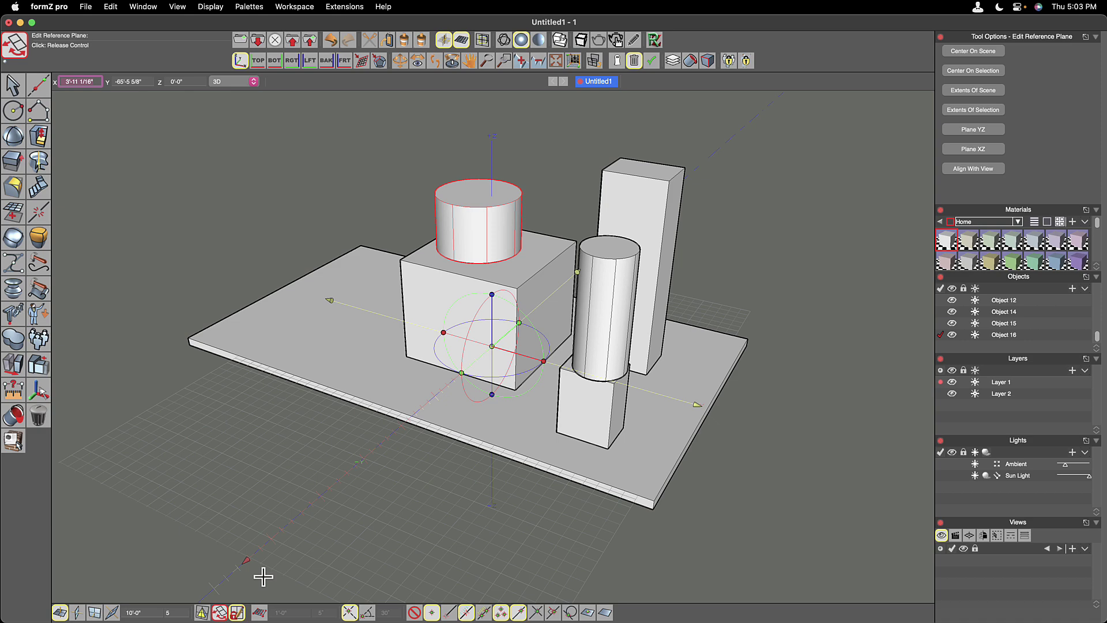
pyautogui.click(284, 487)
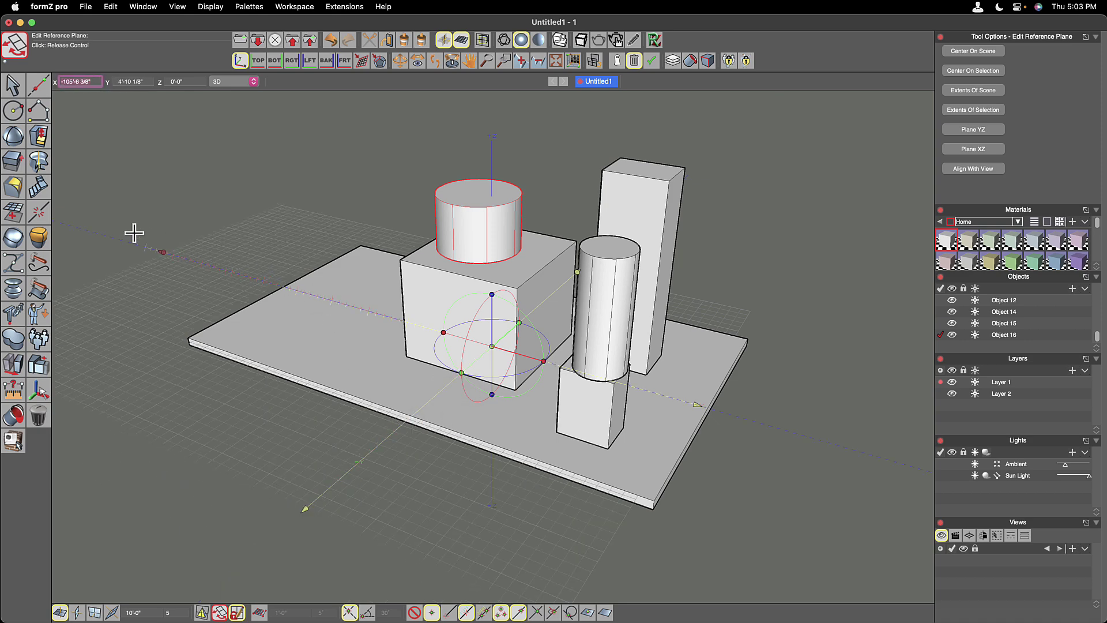
pyautogui.click(202, 263)
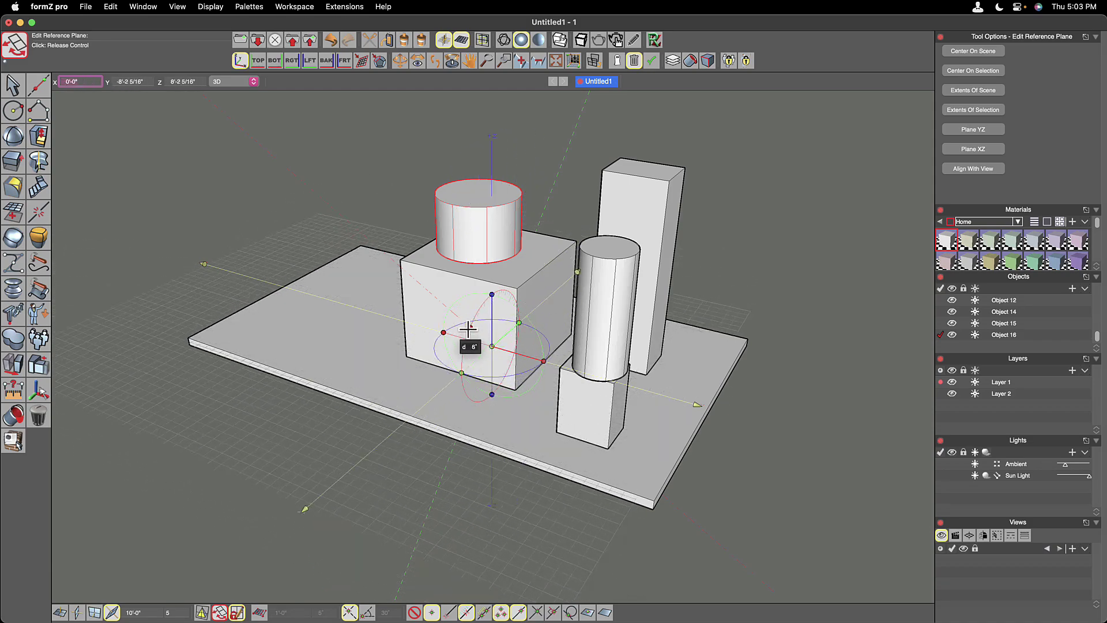
# Reset the reference plane upright on the ground and return to the Pick tool.
pyautogui.click(464, 348)
pyautogui.click(543, 361)
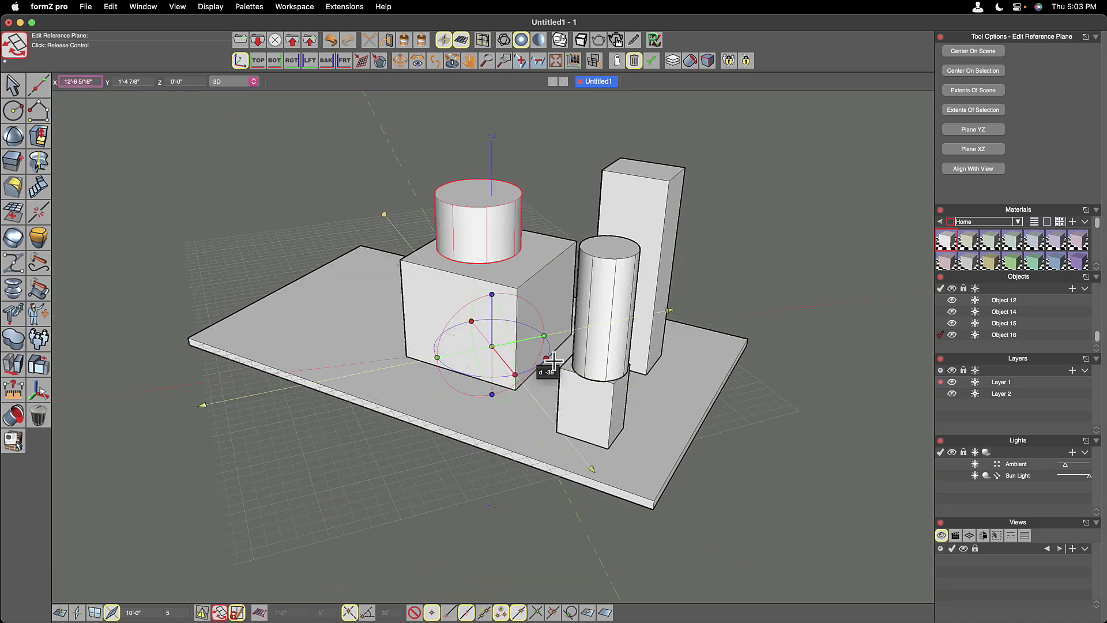
pyautogui.click(560, 343)
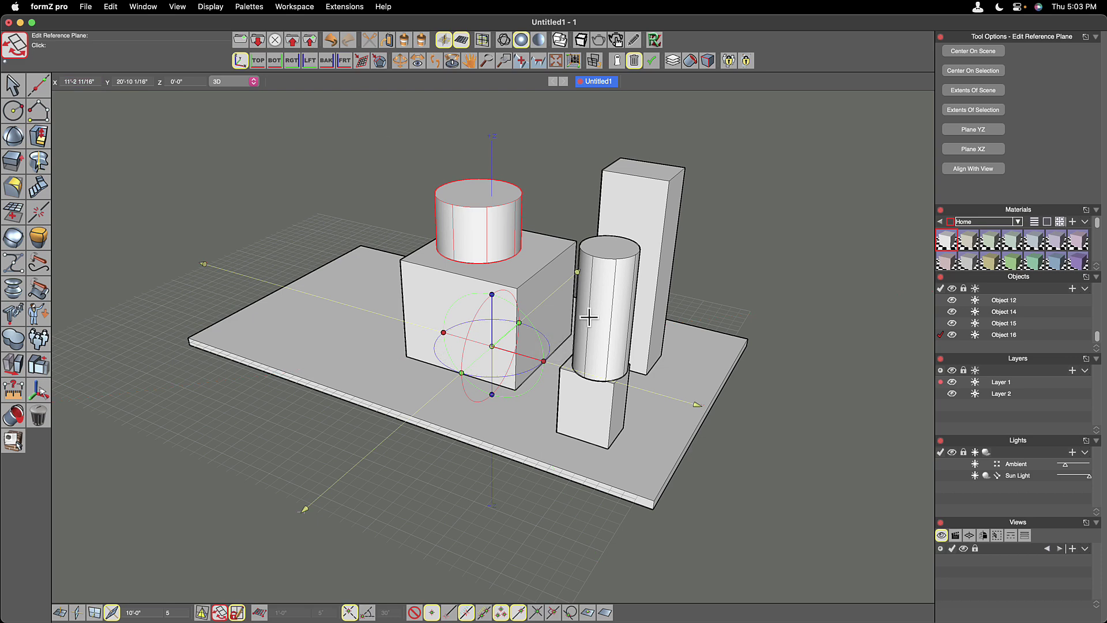
pyautogui.press('Escape')
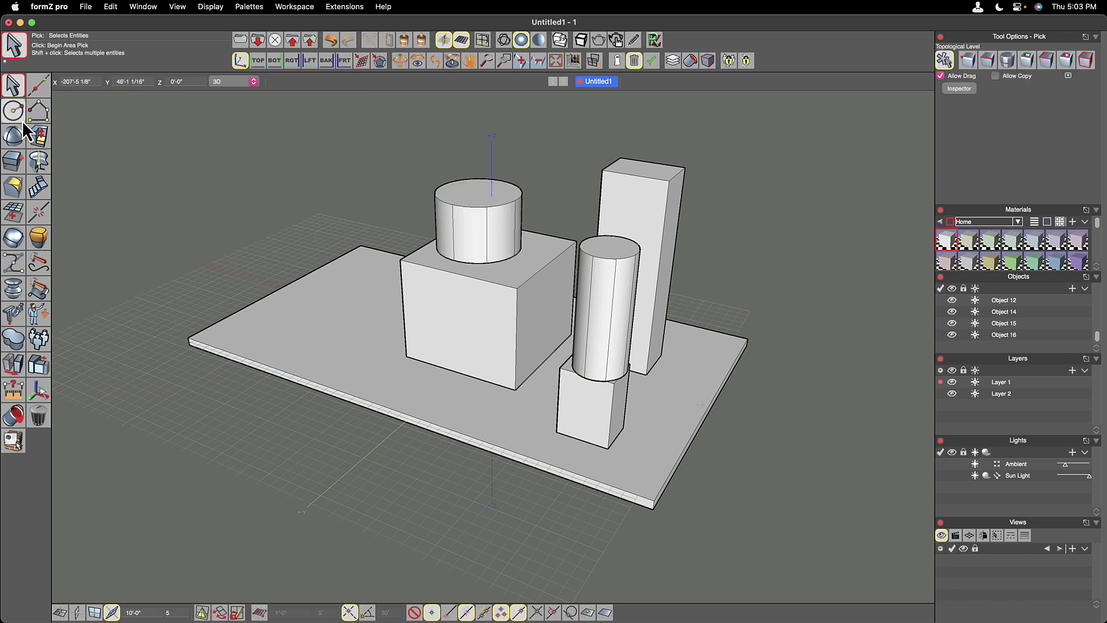
# With Circle 1, add cylinders on the cube's front, top and right faces.
pyautogui.moveTo(13, 111); pyautogui.dragTo(97, 143)
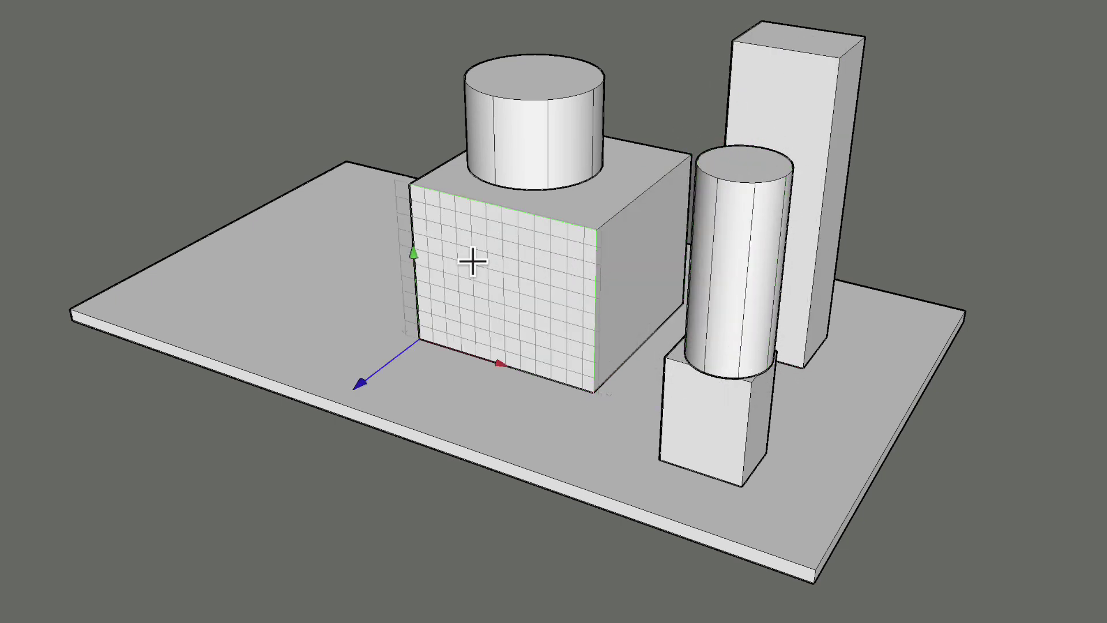
pyautogui.click(467, 245)
pyautogui.click(500, 279)
pyautogui.click(479, 294)
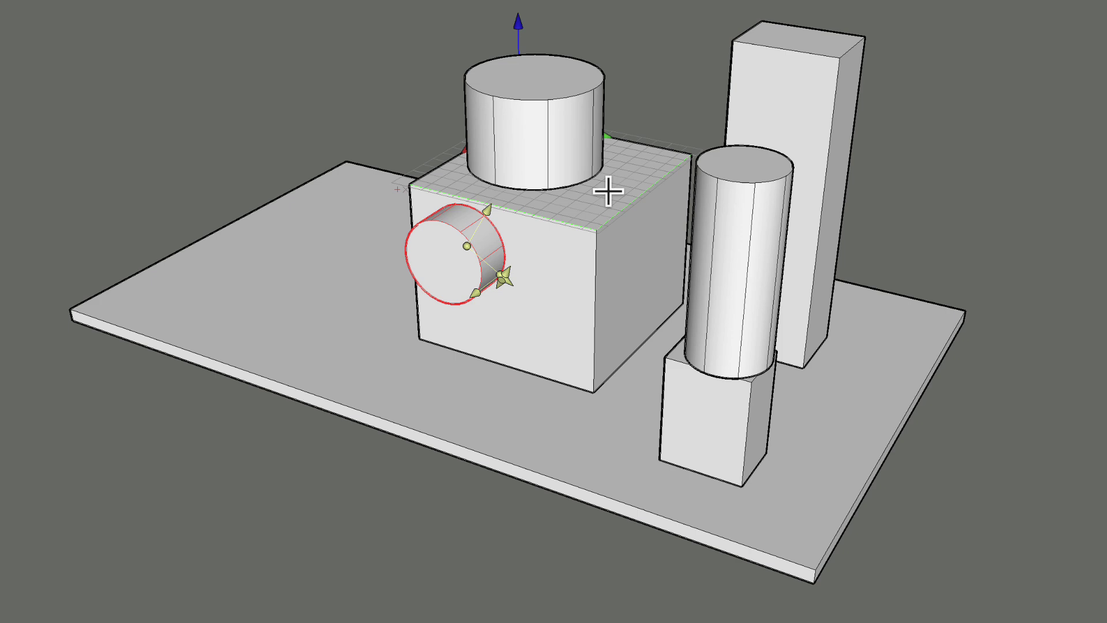
pyautogui.click(621, 183)
pyautogui.click(643, 168)
pyautogui.click(655, 104)
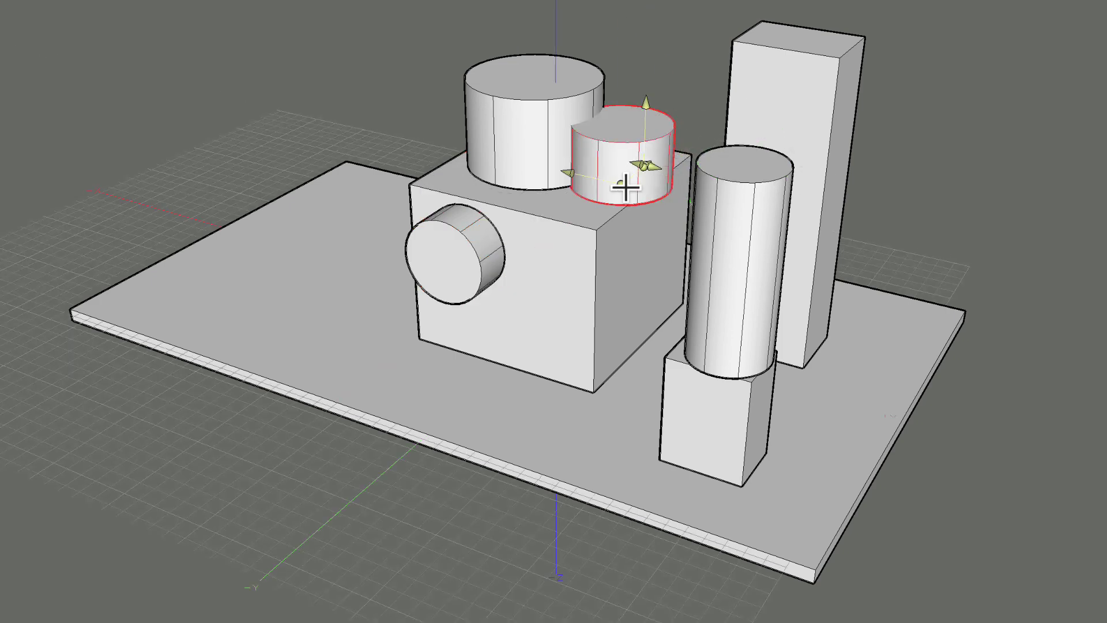
pyautogui.click(612, 266)
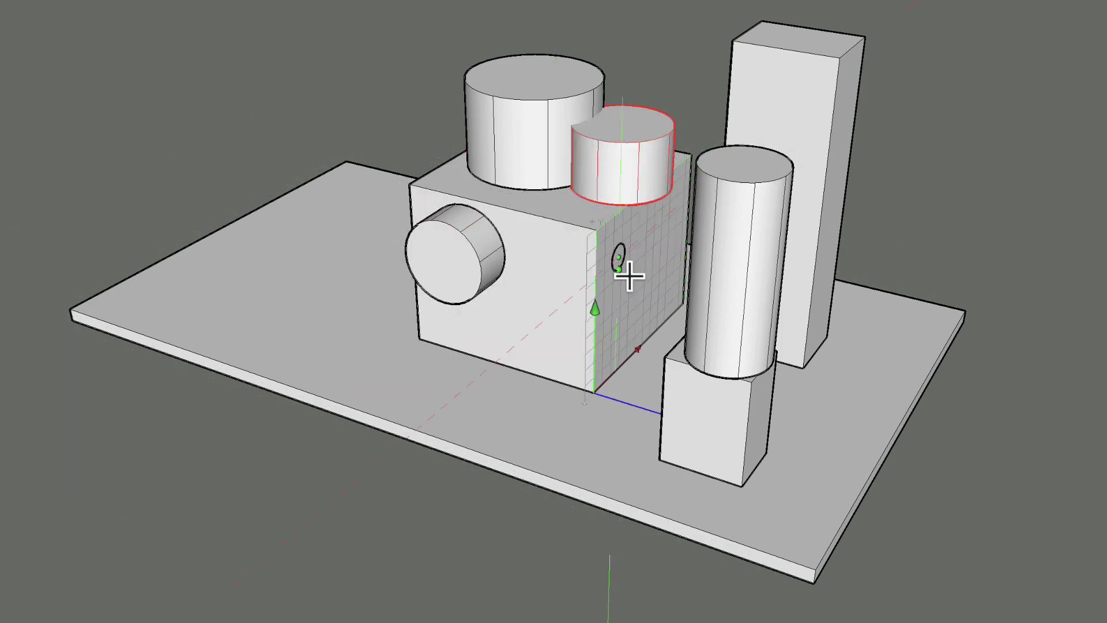
pyautogui.click(634, 276)
pyautogui.click(657, 305)
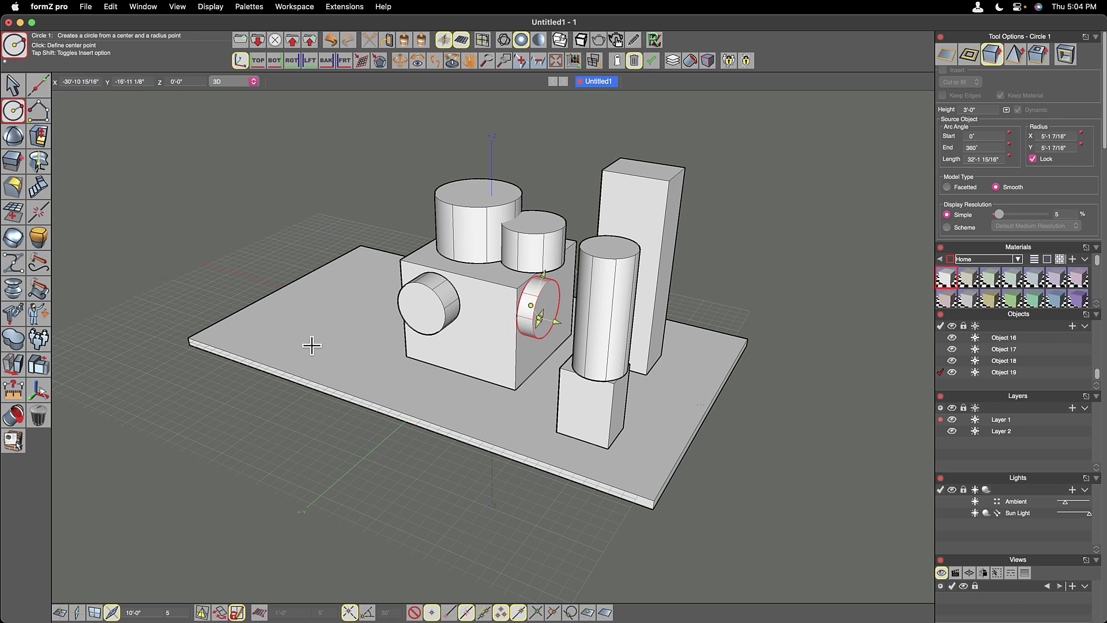
# Add a cylinder on the slab and a large circle around the box.
pyautogui.click(324, 331)
pyautogui.click(353, 330)
pyautogui.click(369, 311)
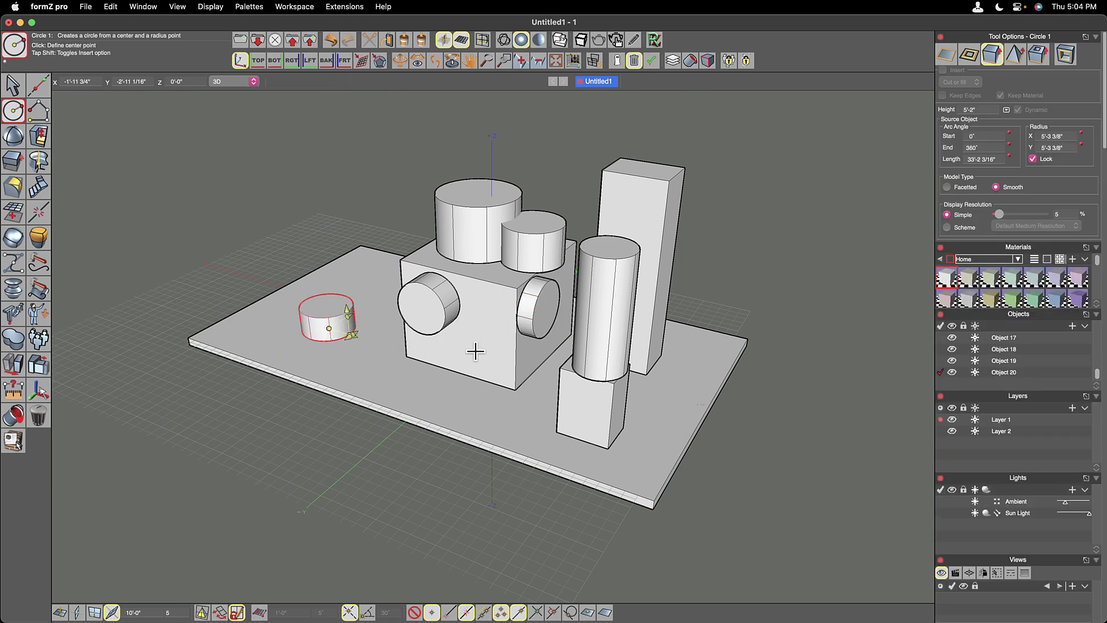
pyautogui.click(491, 371)
pyautogui.click(494, 403)
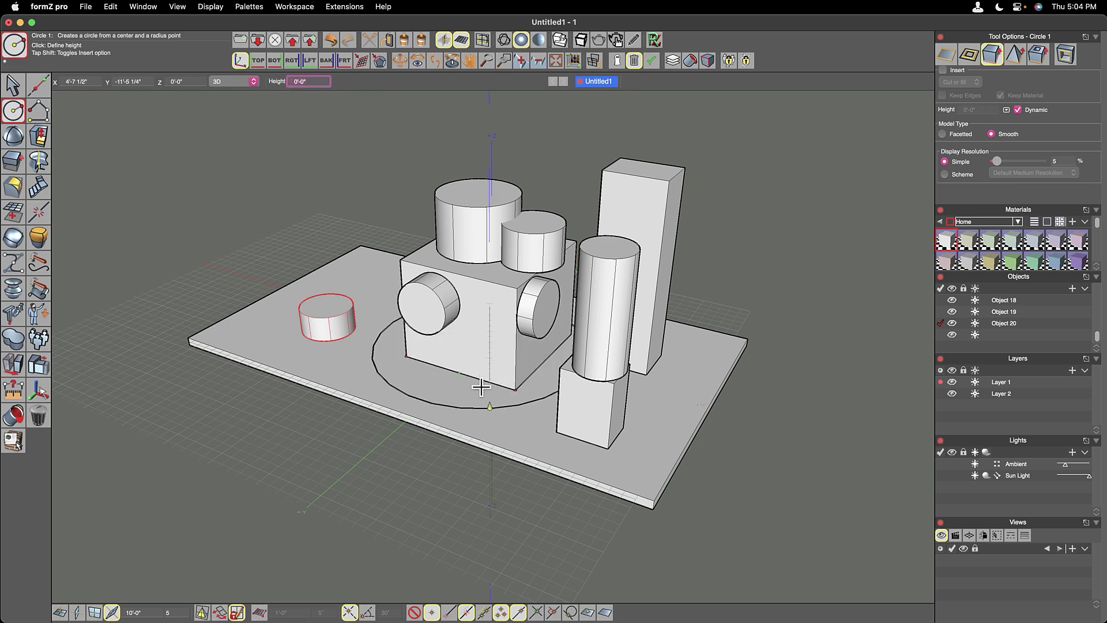
# Set the large disc's height, return to selection, and turn on grid snapping.
pyautogui.click(490, 382)
pyautogui.press('Escape')
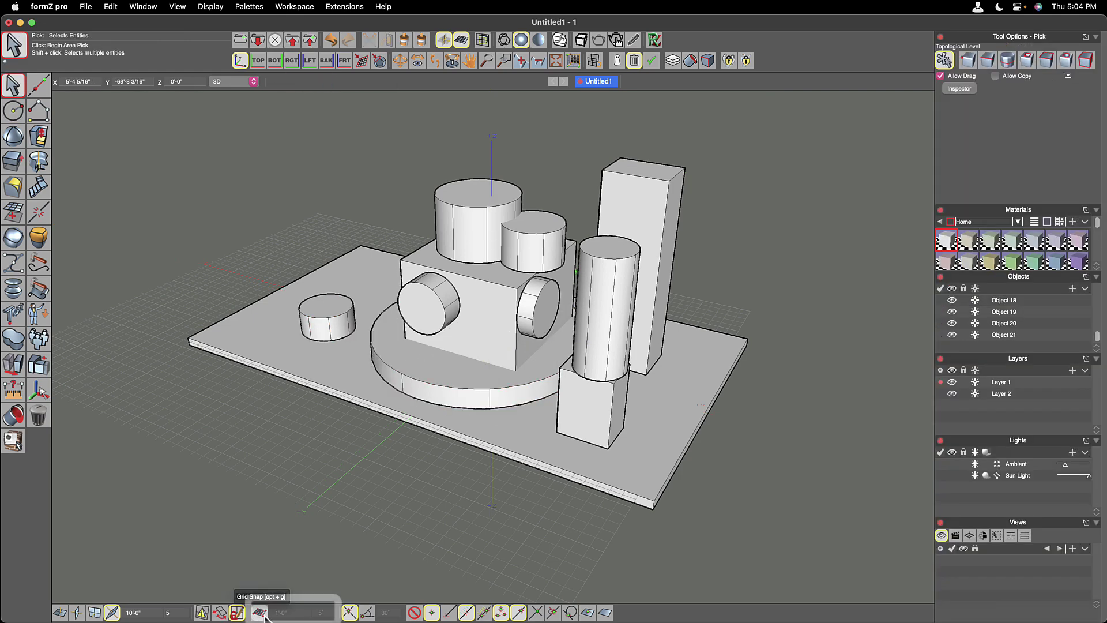
pyautogui.click(259, 612)
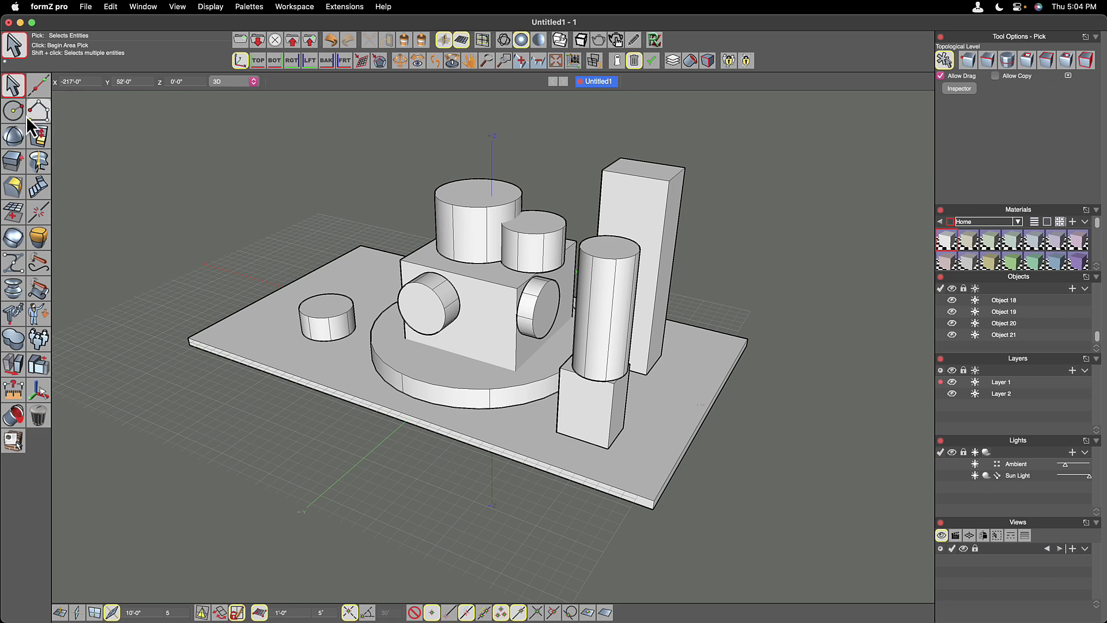
# Draw a rectangle on a 4'-0" grid, extrude it into a cube, and enable Angle Snap.
pyautogui.moveTo(13, 111); pyautogui.dragTo(44, 143)
pyautogui.click(45, 143)
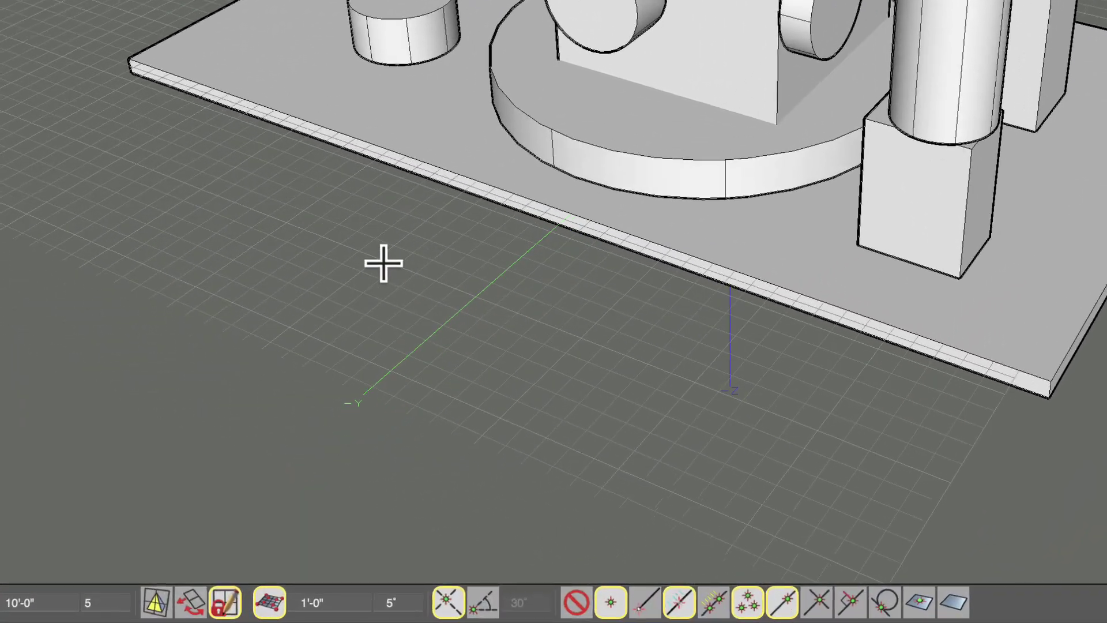
pyautogui.click(318, 435)
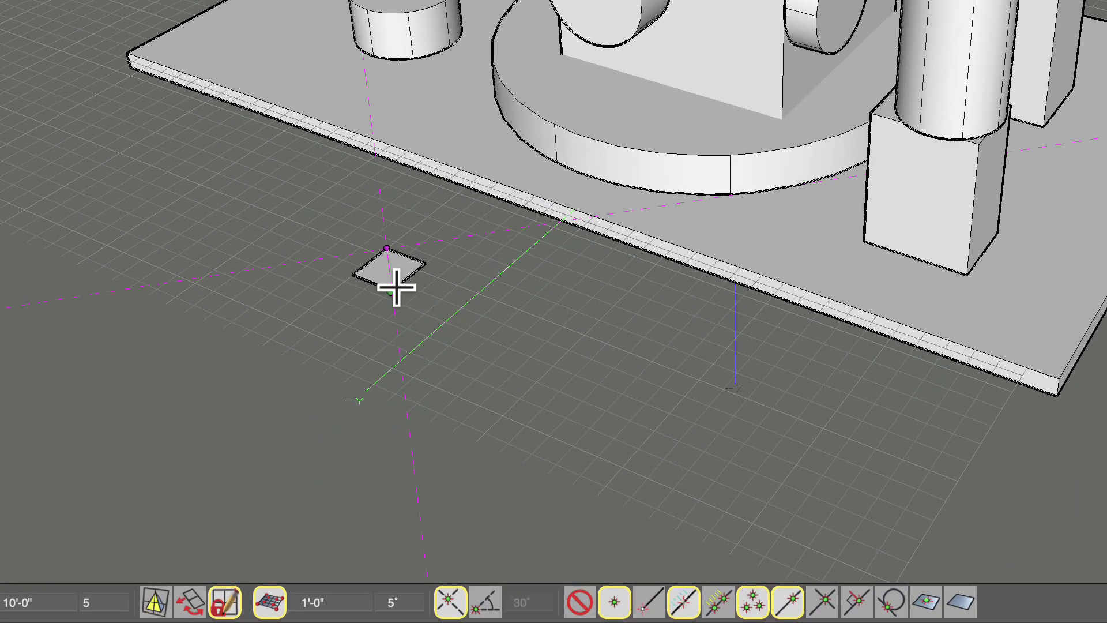
pyautogui.click(270, 603)
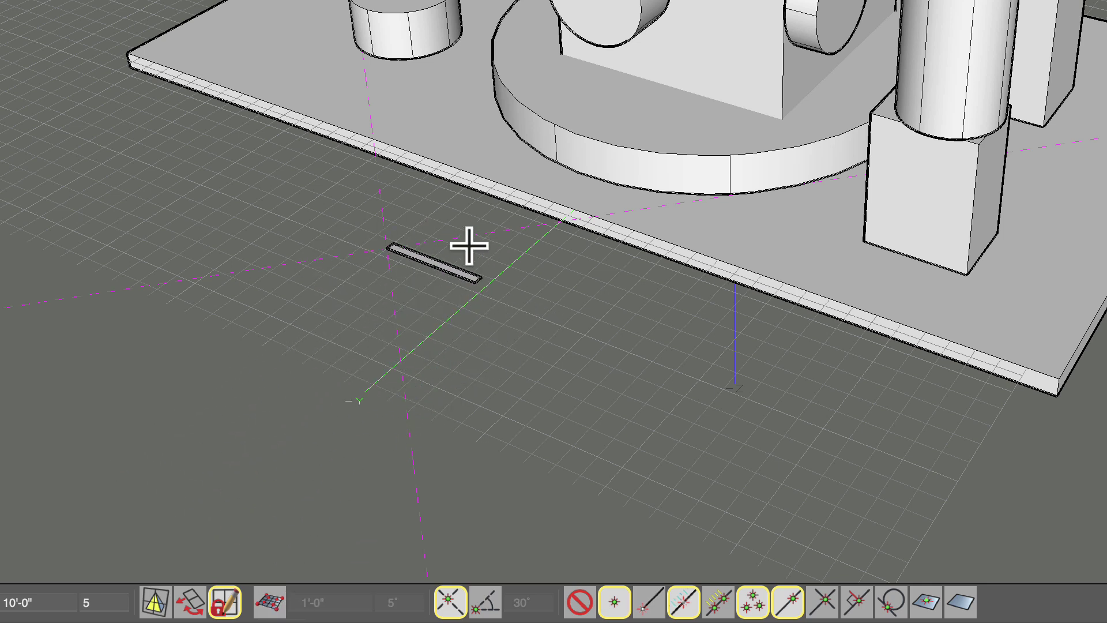
pyautogui.click(279, 605)
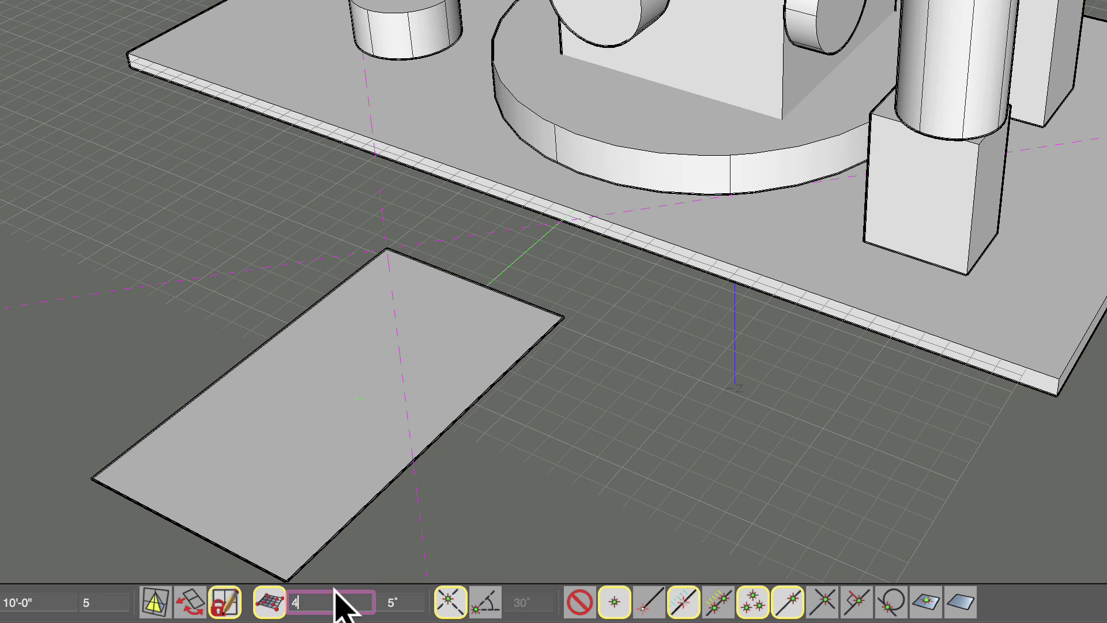
pyautogui.press('Return')
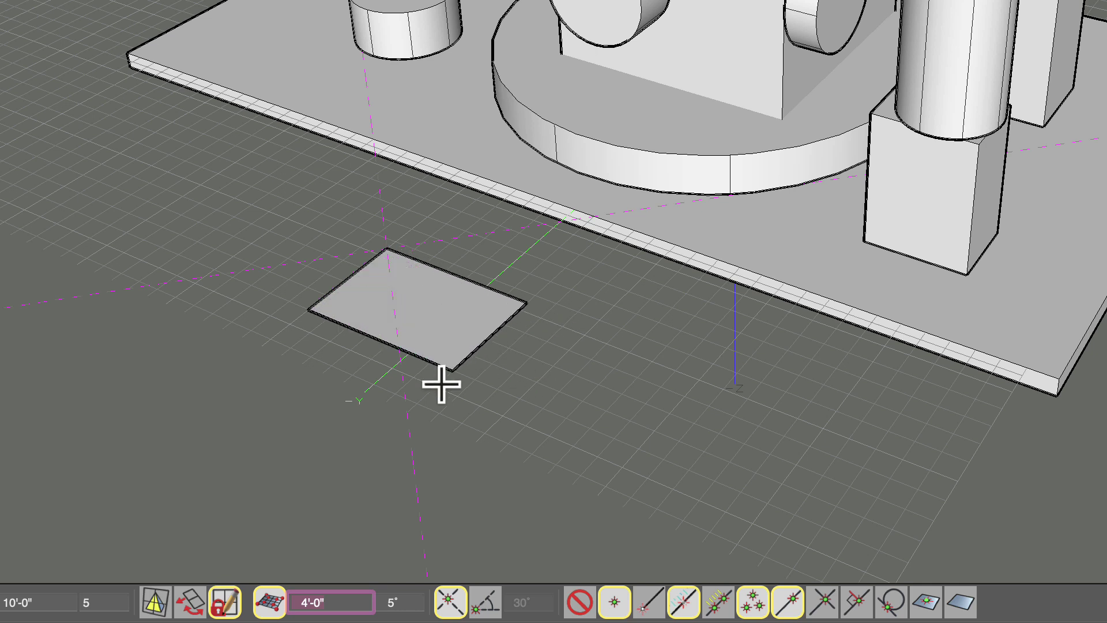
pyautogui.click(416, 403)
pyautogui.click(425, 284)
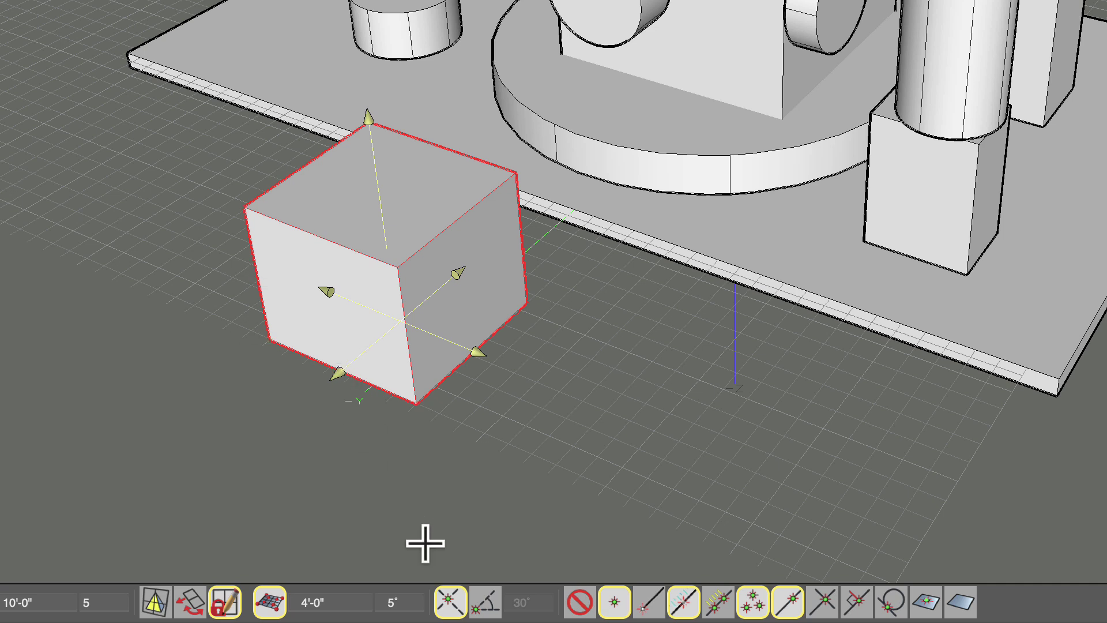
pyautogui.click(312, 555)
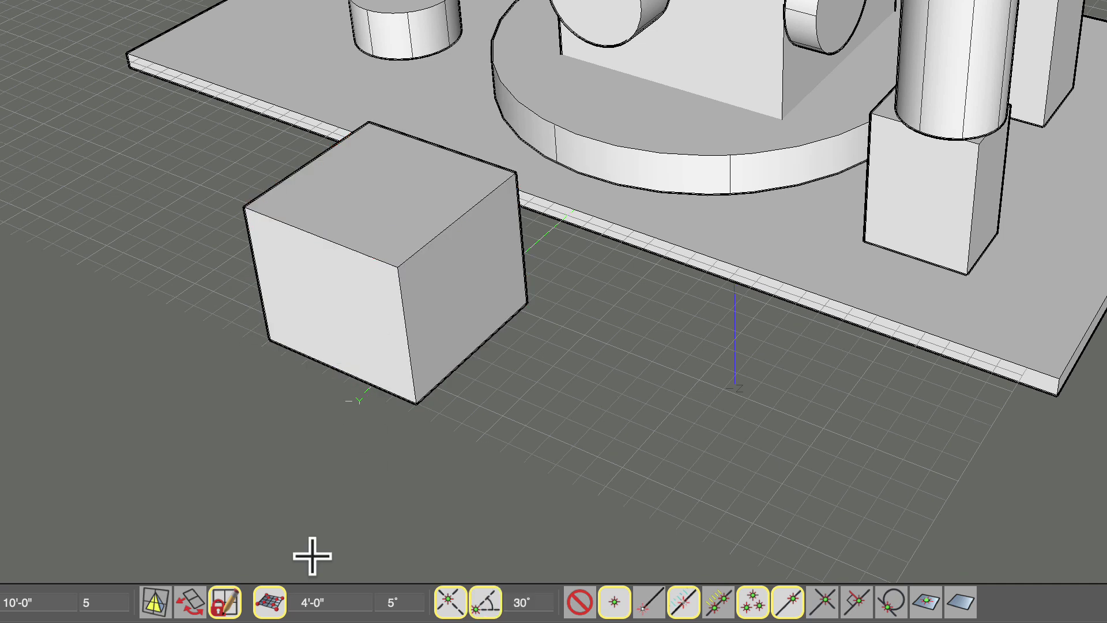
# Open Snap Options from Grid Snap, move the palette to the upper right, and select the Grid Module value.
pyautogui.rightClick(272, 599)
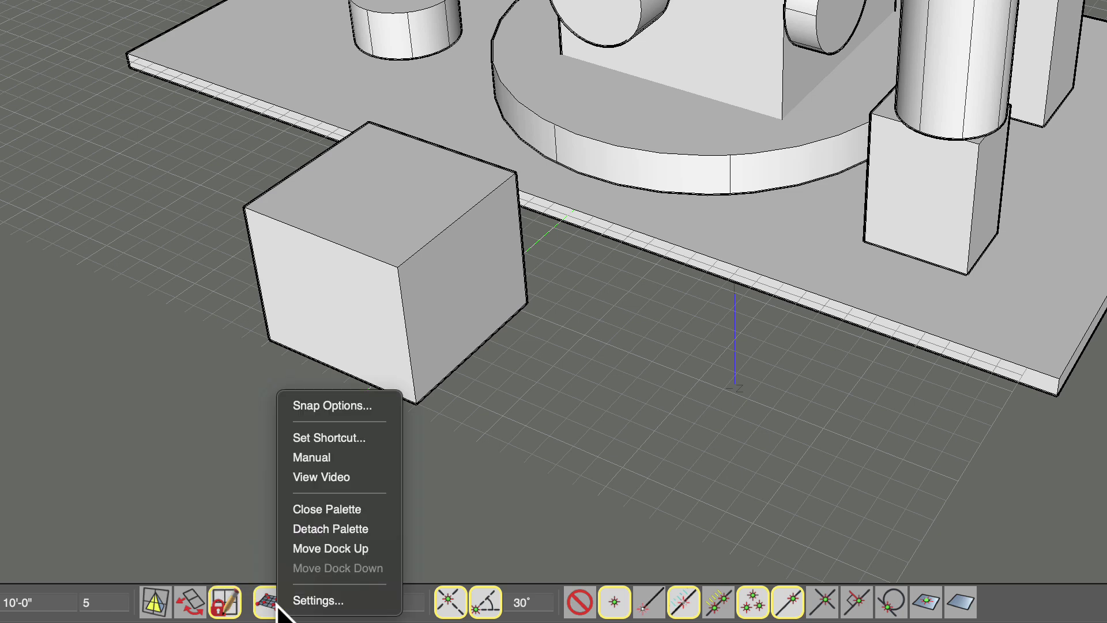
pyautogui.click(339, 405)
pyautogui.moveTo(294, 228); pyautogui.dragTo(802, 56)
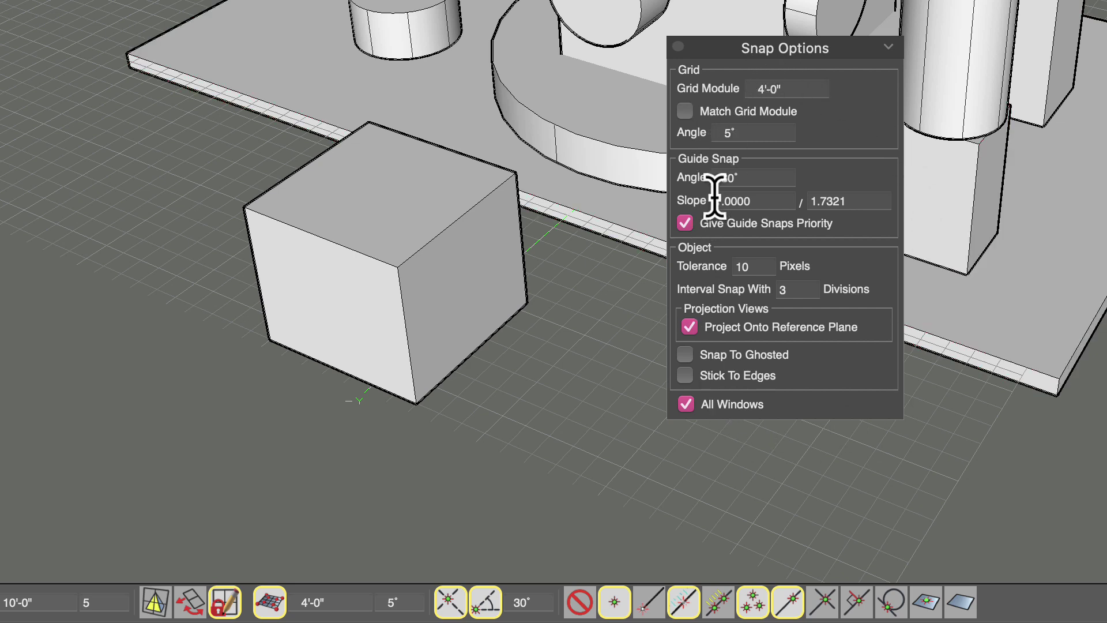
pyautogui.press('Tab')
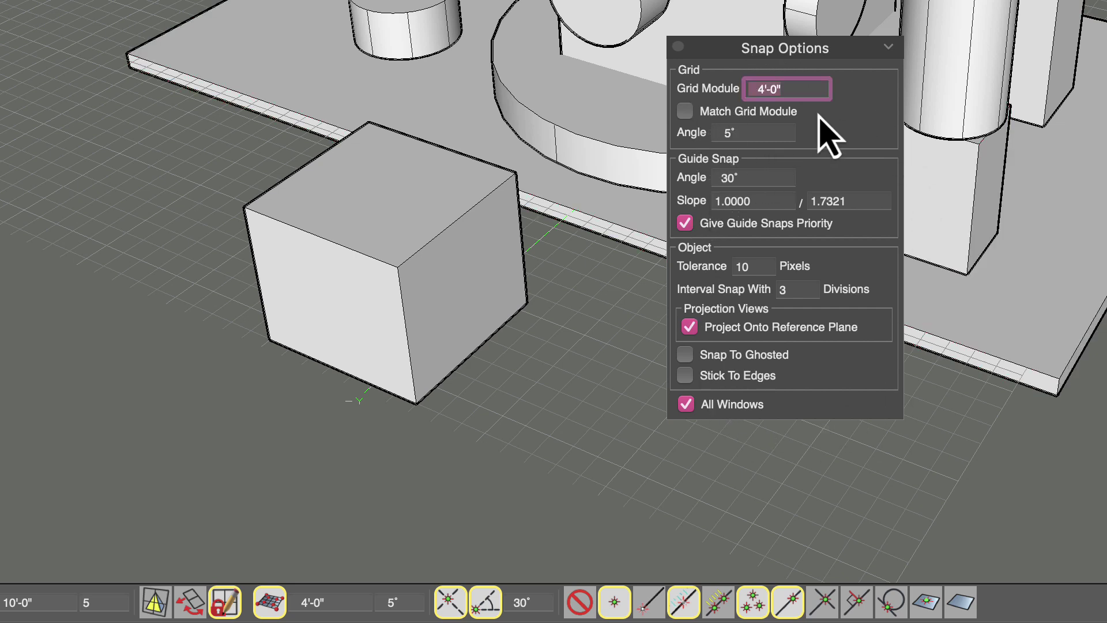
# Toggle Match Grid Module, ghosted-object snapping and edge sticking back off, then close Snap Options.
pyautogui.click(684, 114)
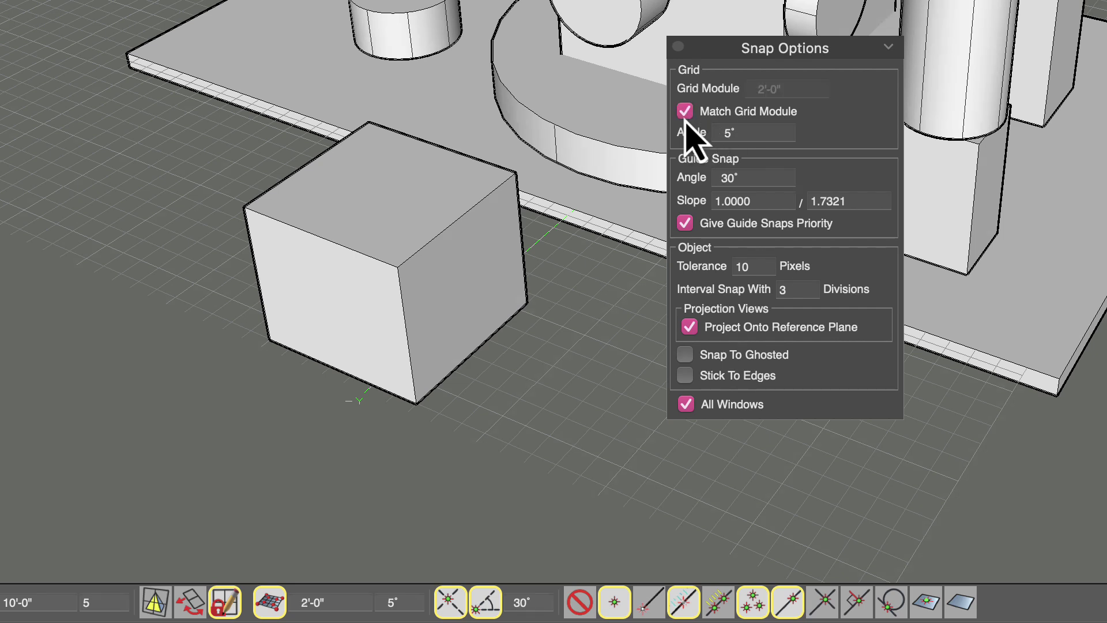
pyautogui.click(687, 116)
pyautogui.click(781, 174)
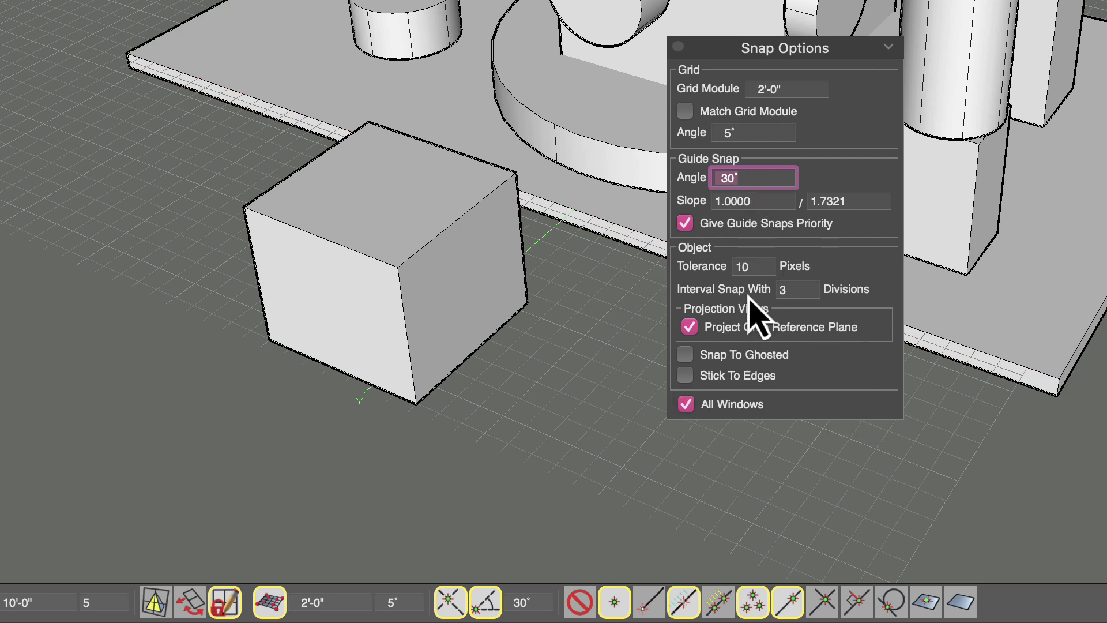
pyautogui.click(710, 356)
pyautogui.click(709, 376)
pyautogui.click(710, 375)
pyautogui.click(722, 355)
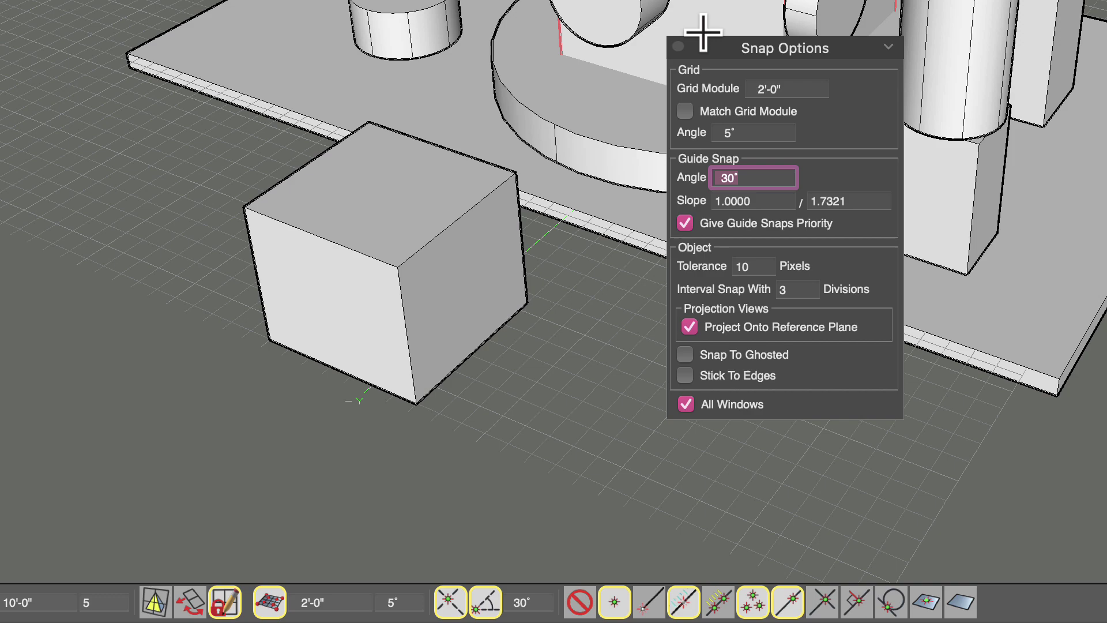
pyautogui.click(678, 47)
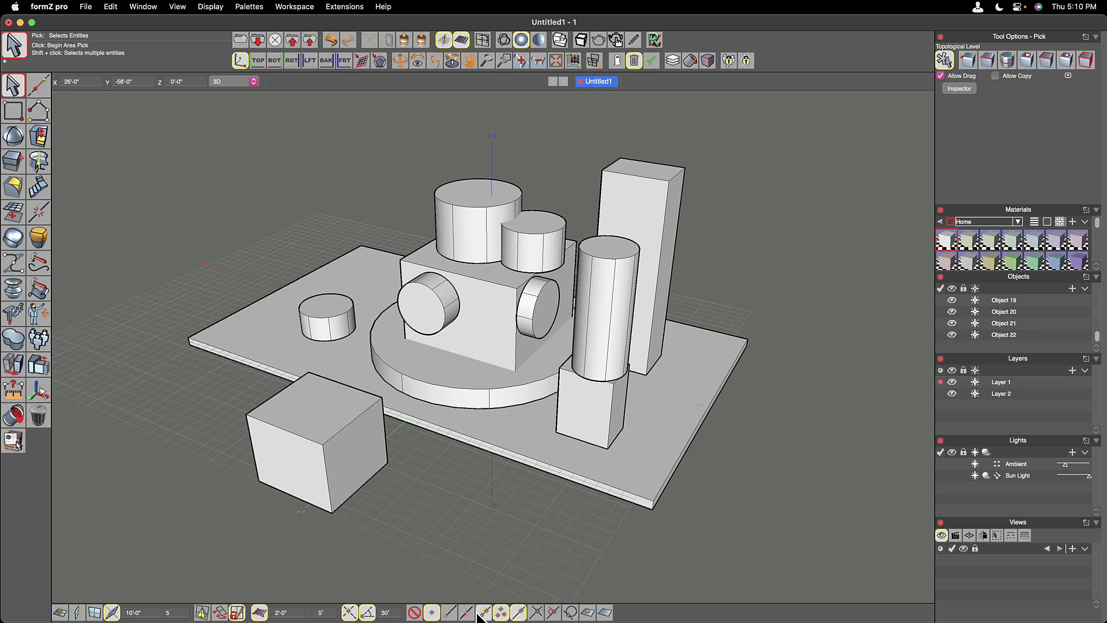
# Turn off all object snaps, then re-enable Snap to Point and Snap to Intersection.
pyautogui.click(415, 613)
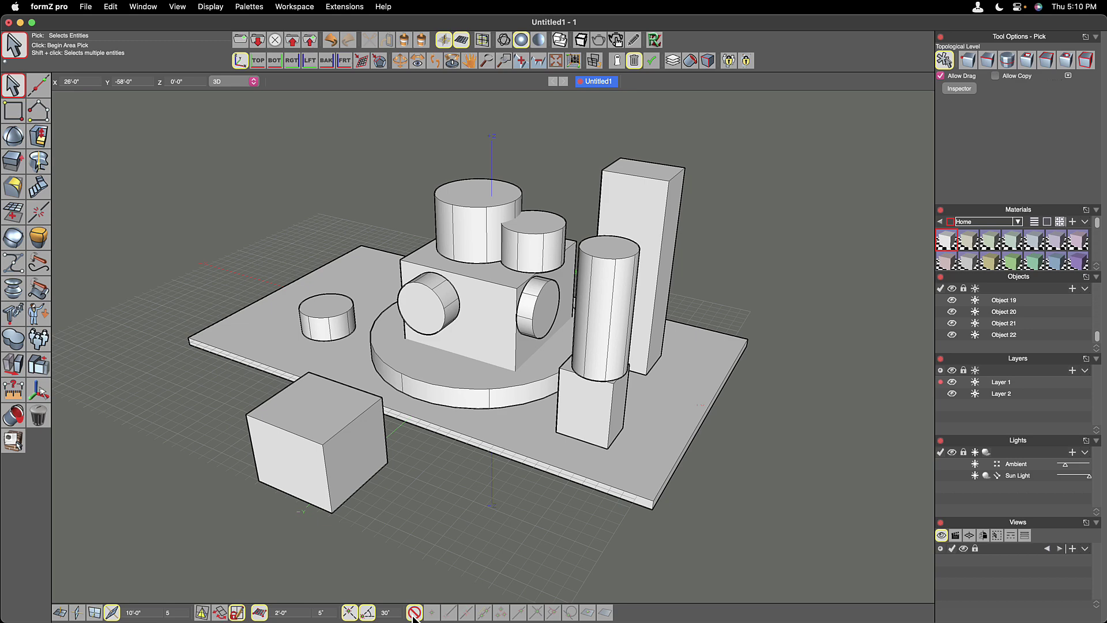
pyautogui.click(434, 613)
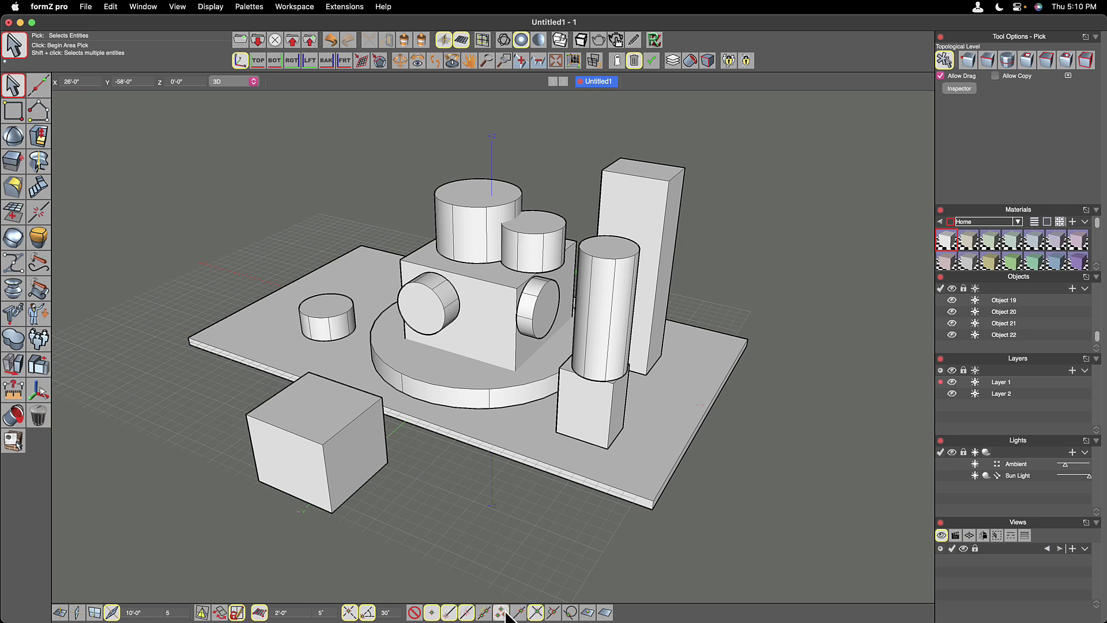
pyautogui.click(536, 612)
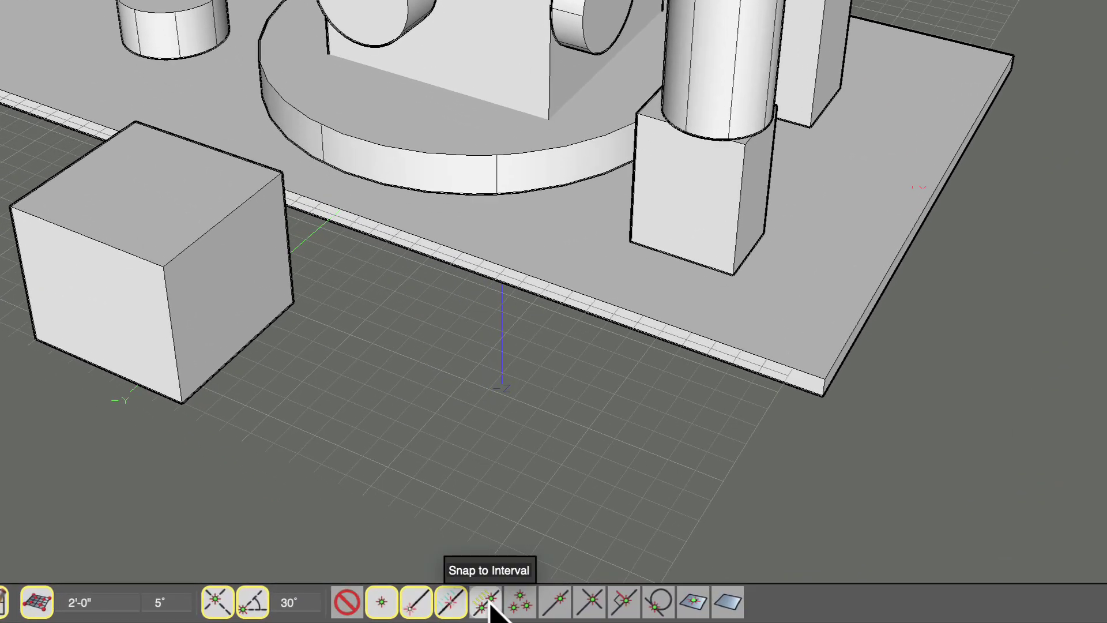
# Enable Snap to Interval, disable Snap to Midpoint, and set interval snap divisions to 5.
pyautogui.click(486, 602)
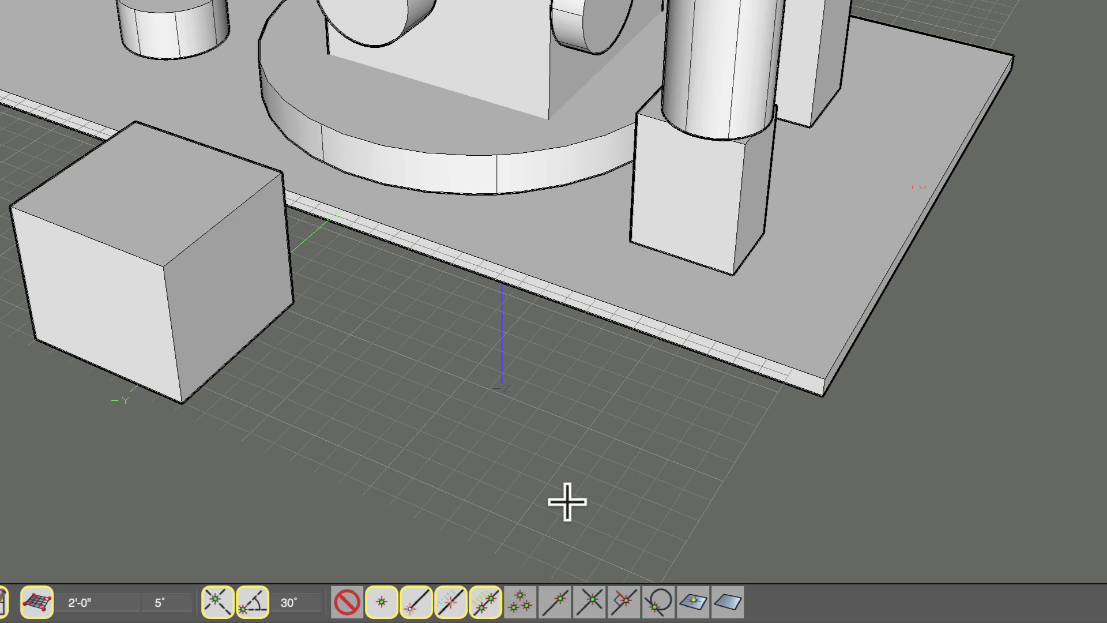
pyautogui.hscroll(10, 567, 502)
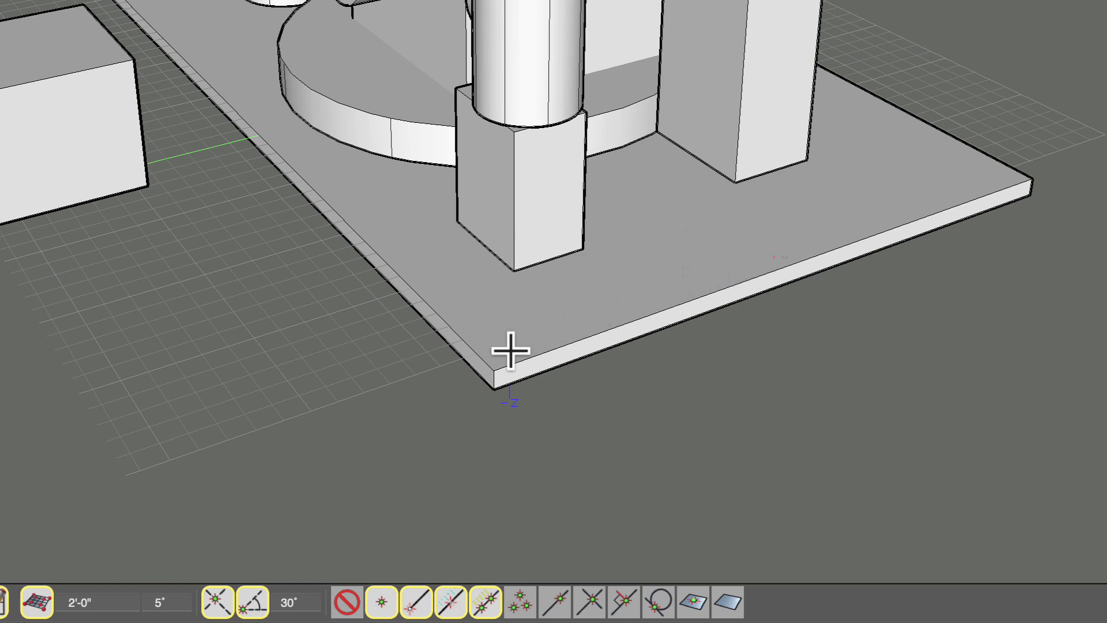
pyautogui.click(453, 603)
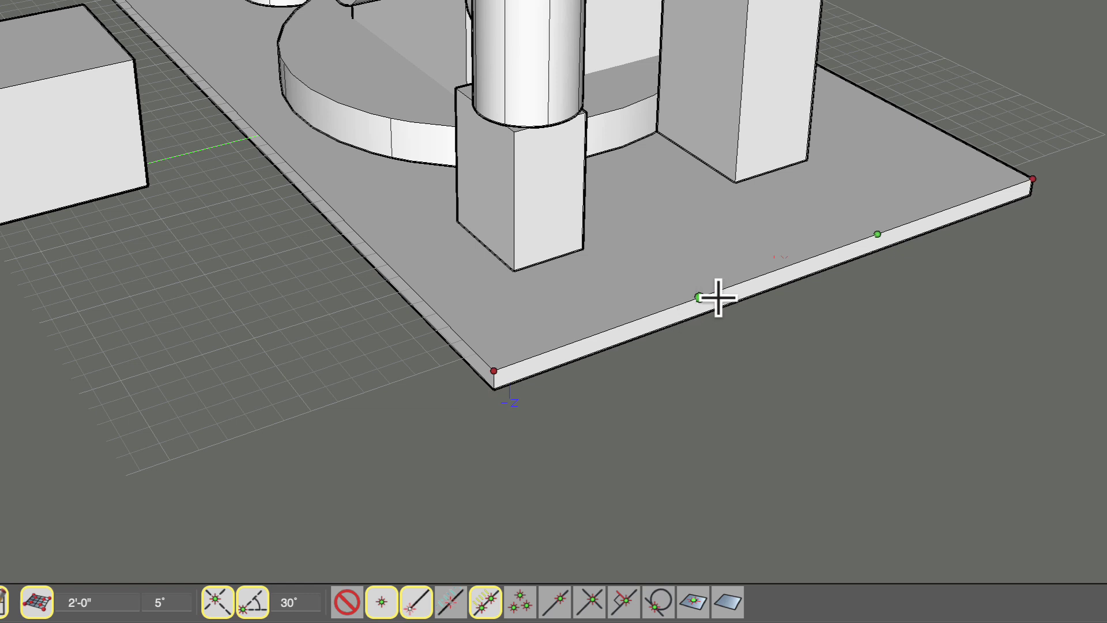
pyautogui.rightClick(494, 613)
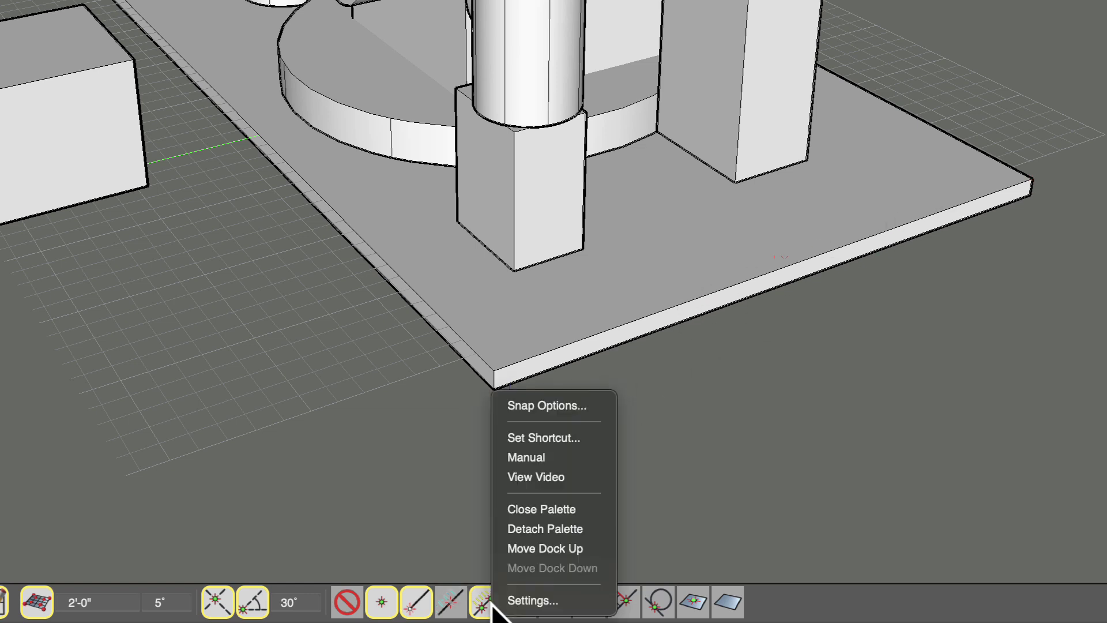
pyautogui.click(559, 406)
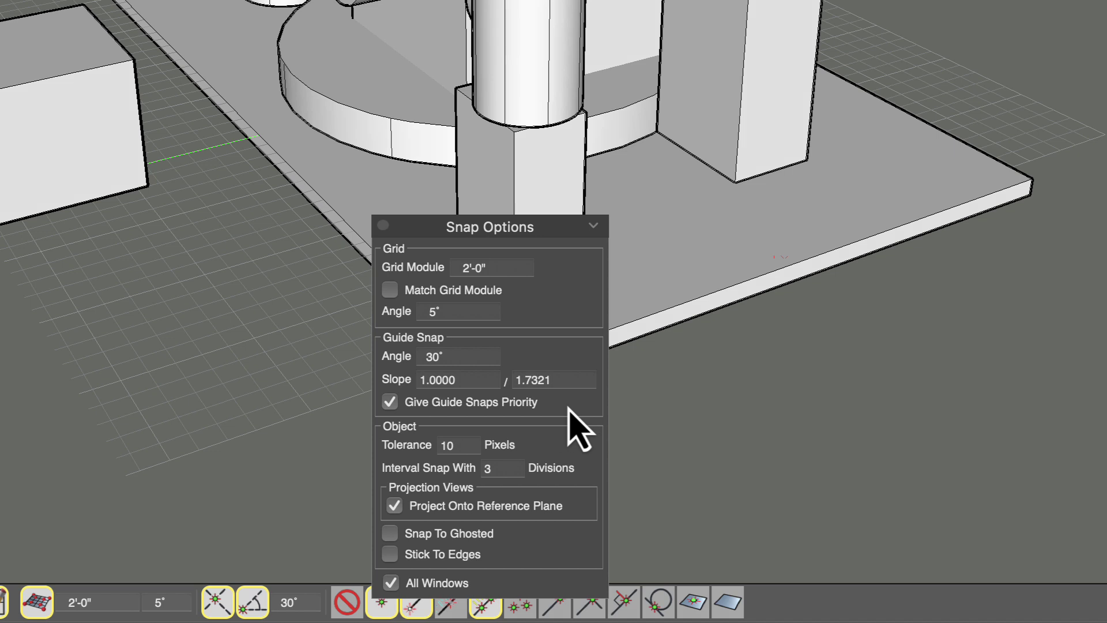
pyautogui.click(502, 468)
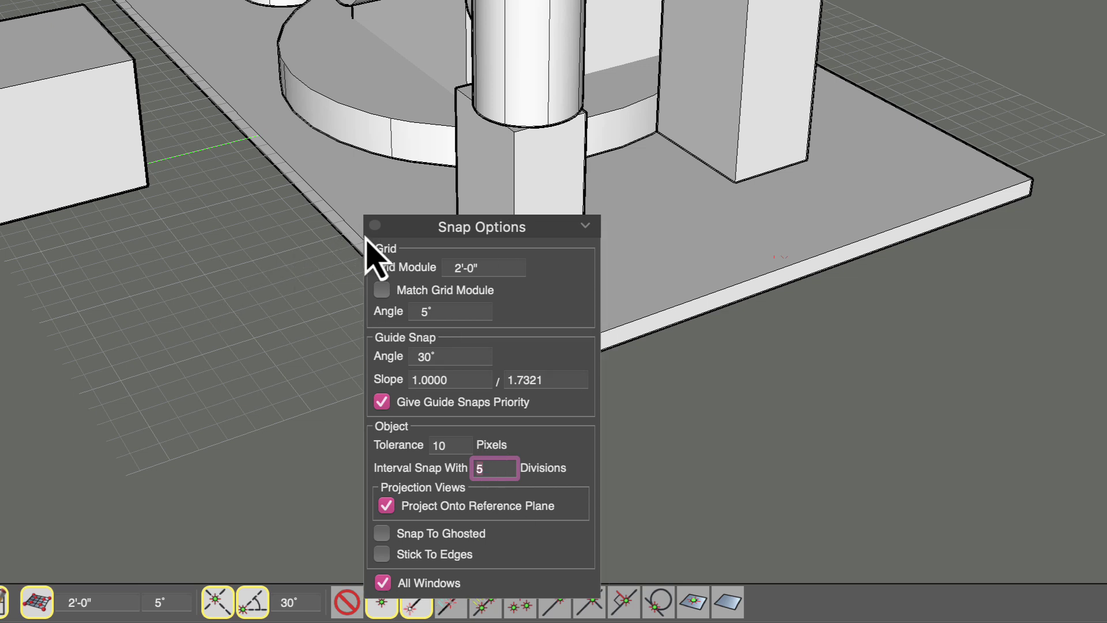
pyautogui.click(383, 225)
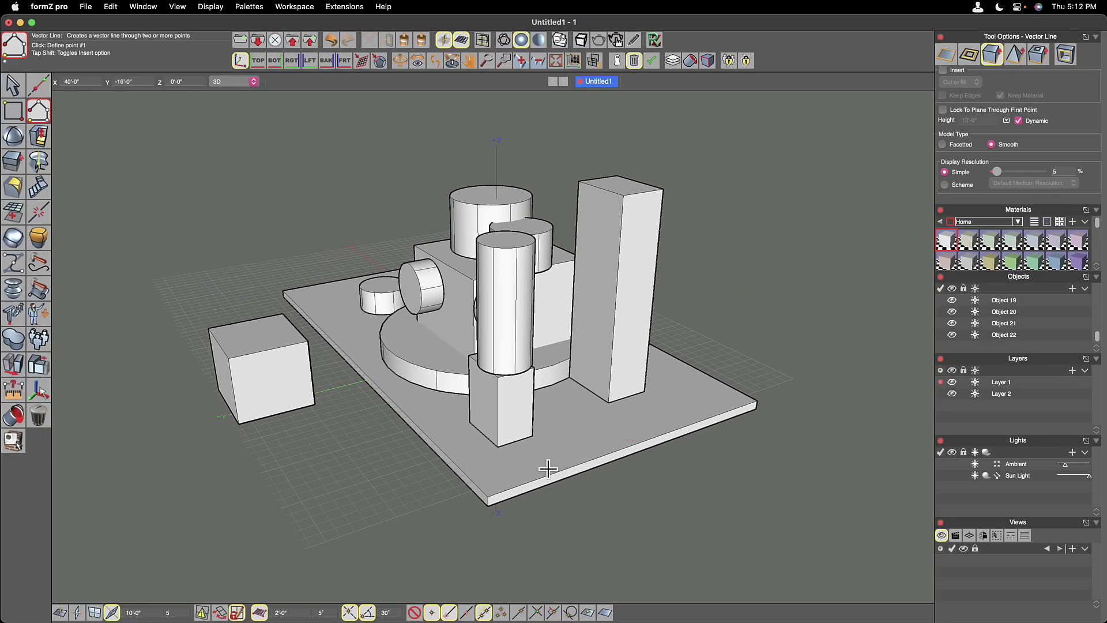
# Draw a four-point open vector line from the slab's front edge, down below it, to its right edge.
pyautogui.click(551, 474)
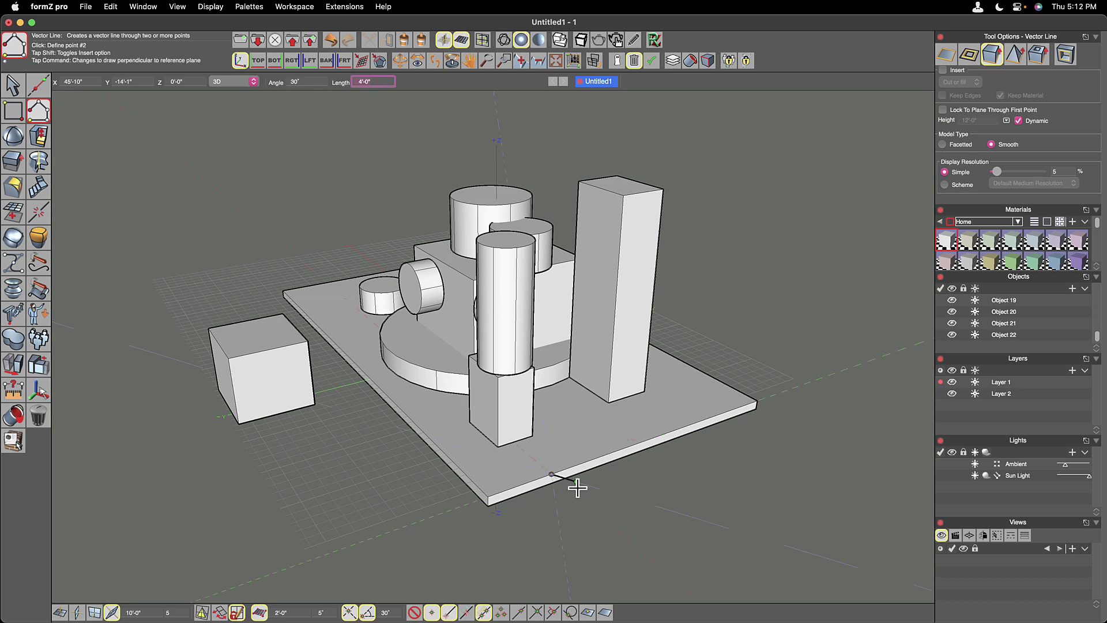
pyautogui.click(631, 542)
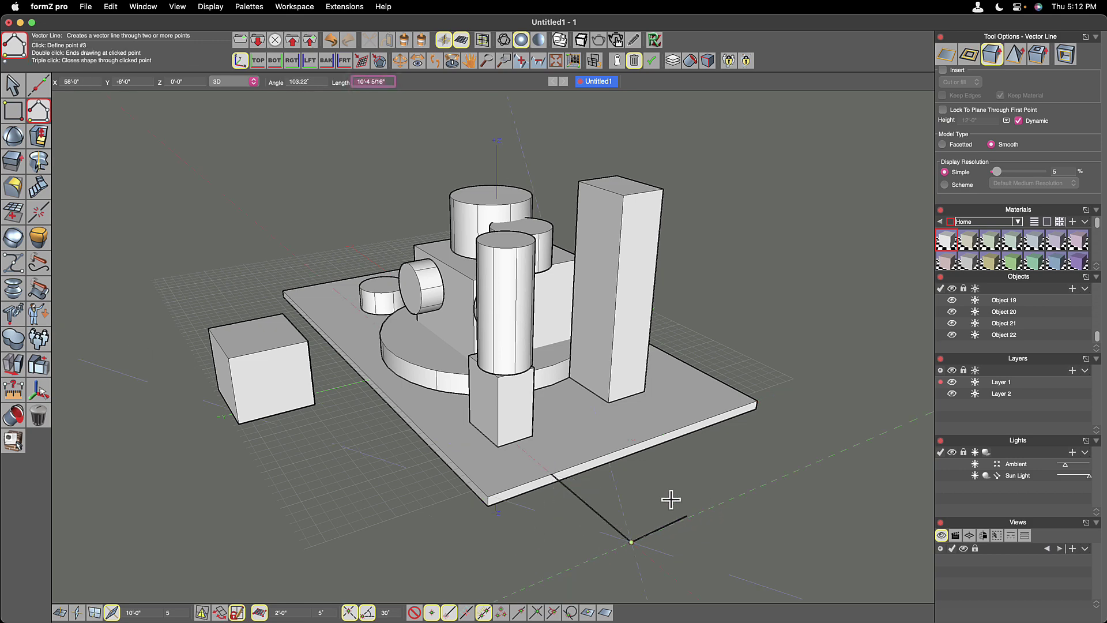
pyautogui.click(700, 513)
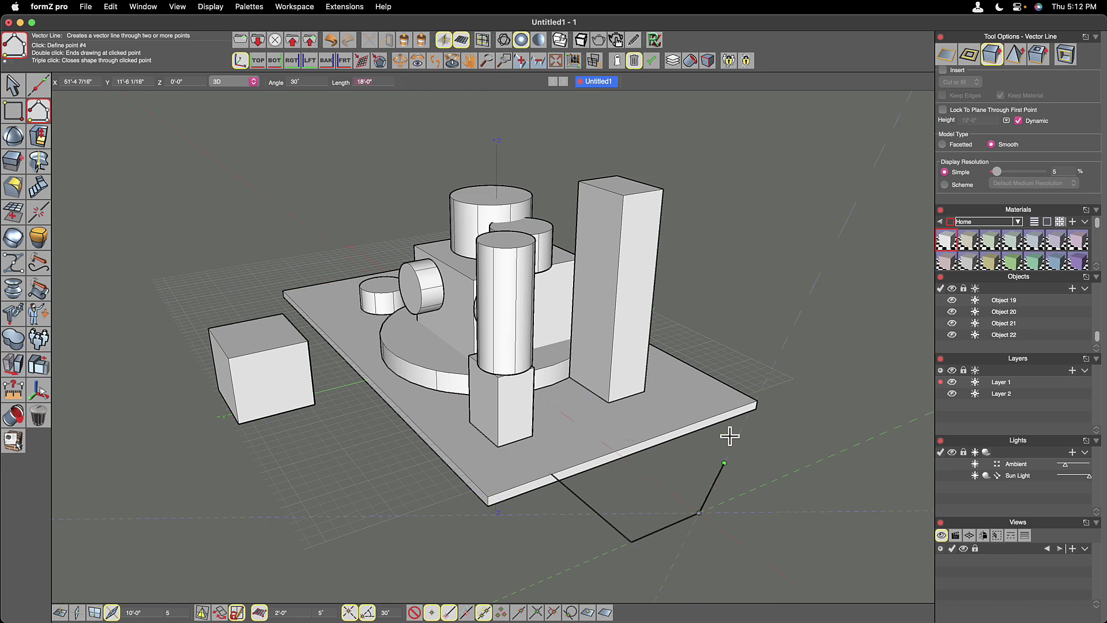
pyautogui.click(711, 415)
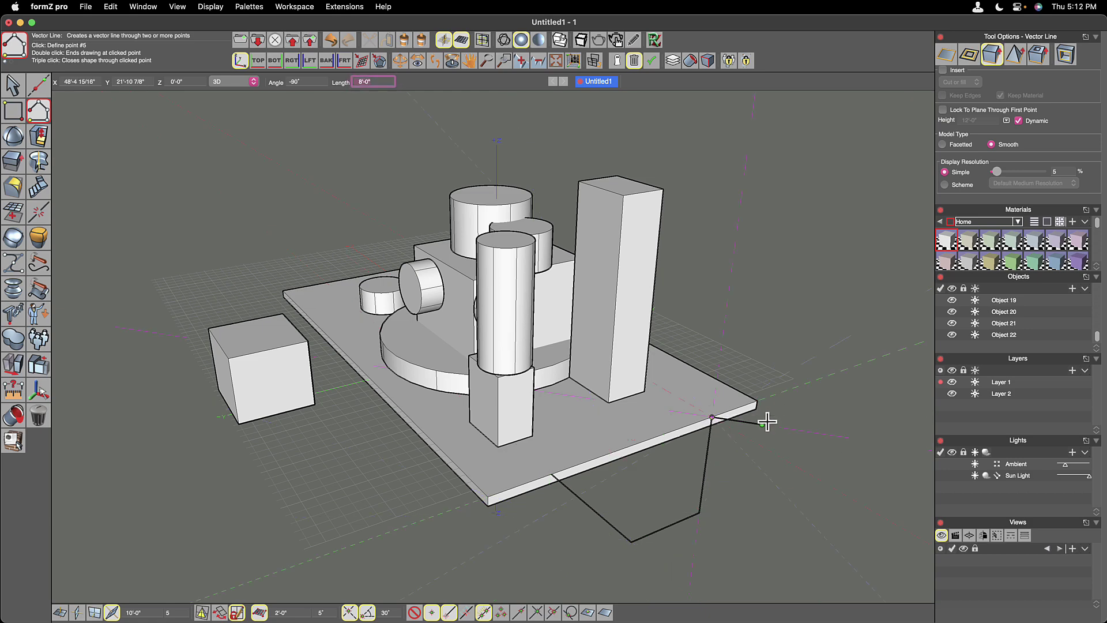
pyautogui.press('Return')
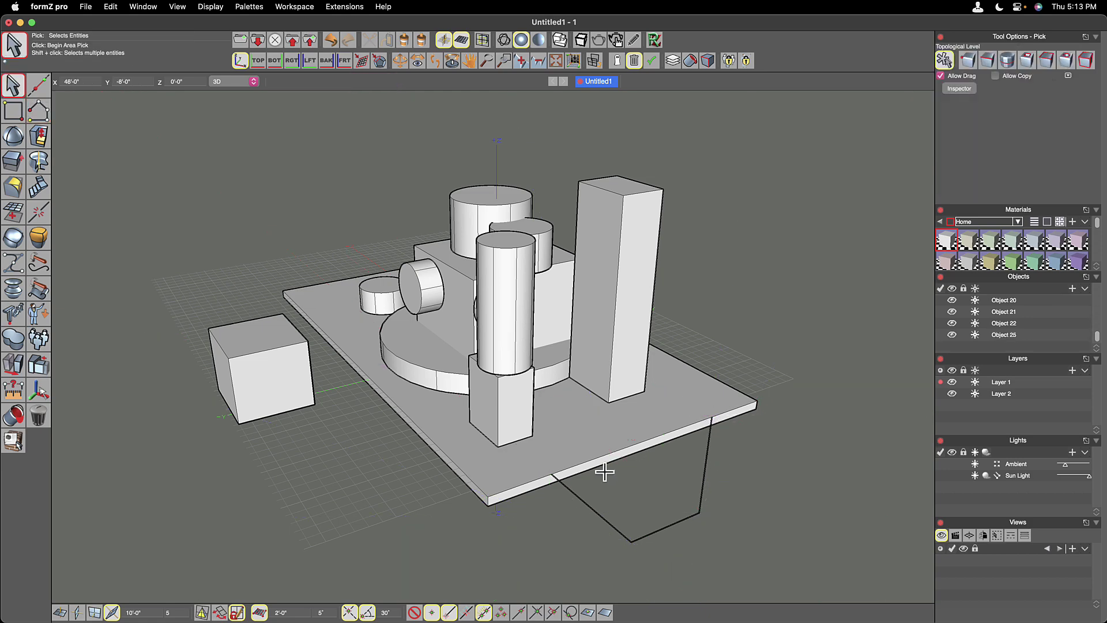
pyautogui.click(38, 110)
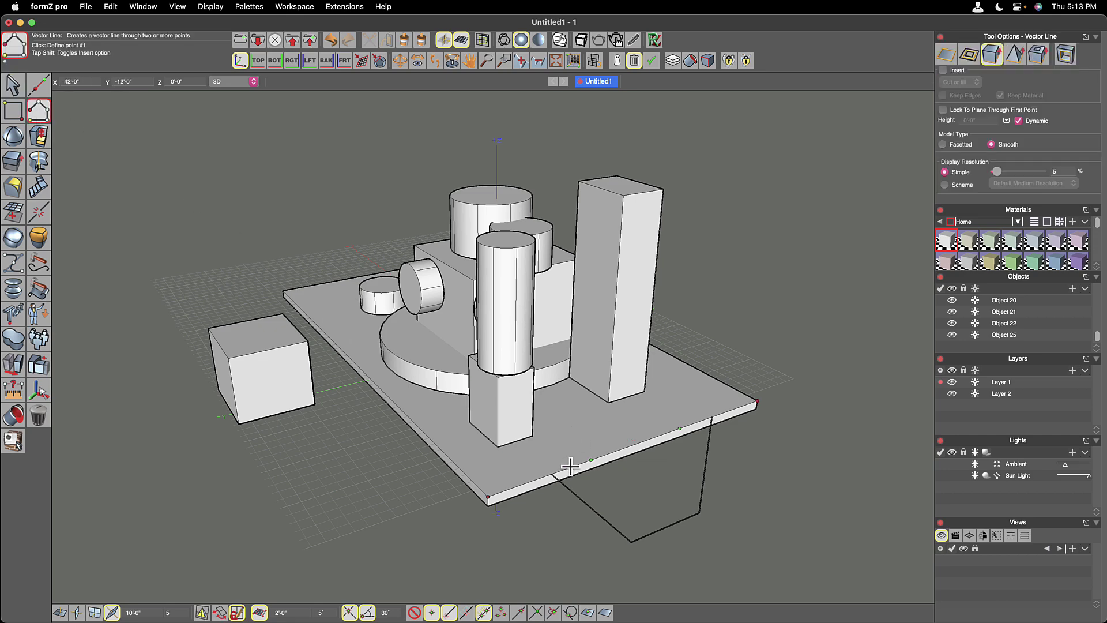
# Draw a path from the slab's front edge past its right corner and raise it into a 6'-0" wall.
pyautogui.click(589, 459)
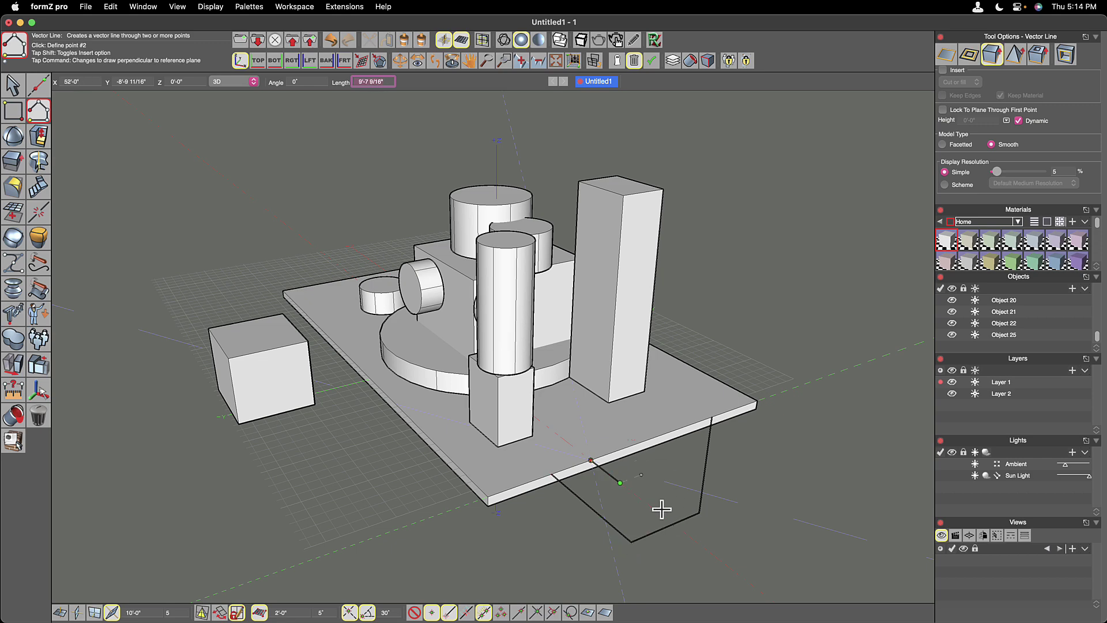
pyautogui.click(632, 542)
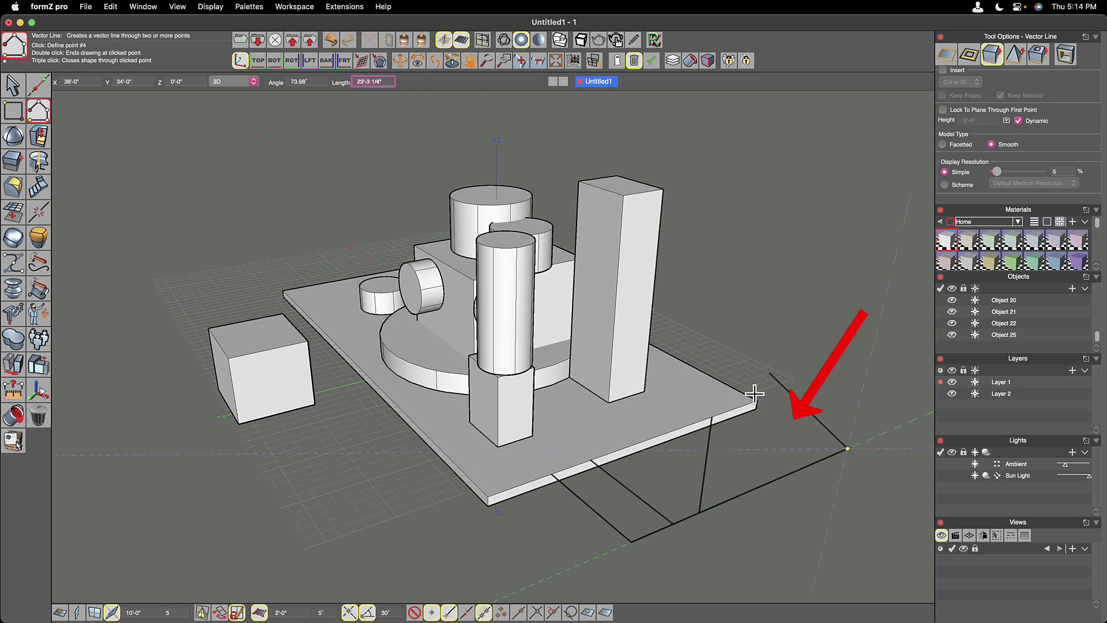
pyautogui.click(757, 398)
pyautogui.click(757, 399)
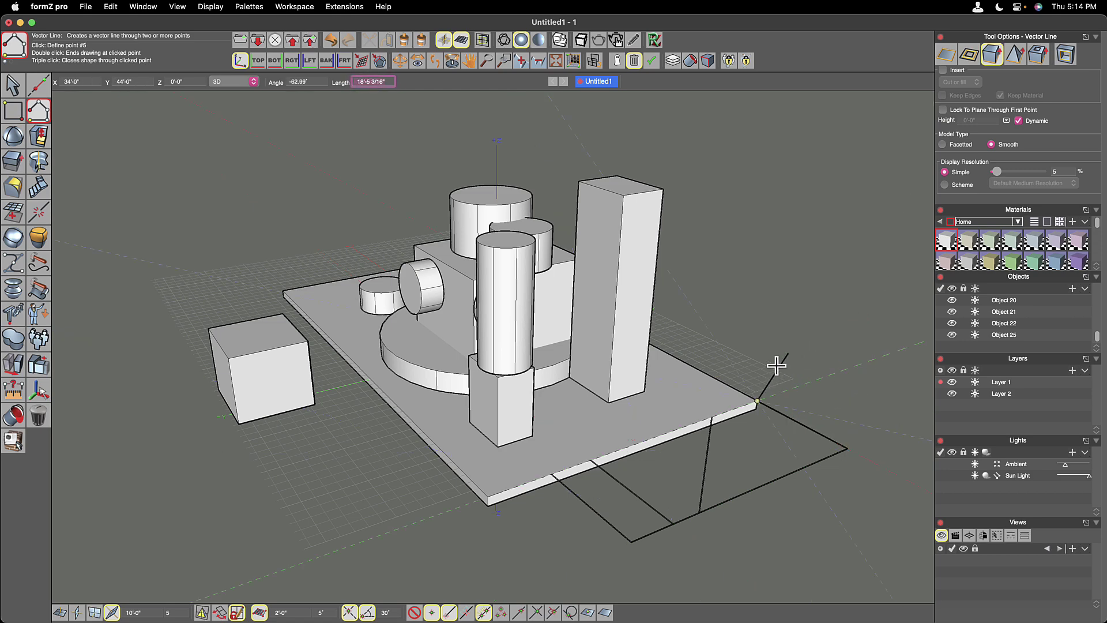
pyautogui.doubleClick(770, 369)
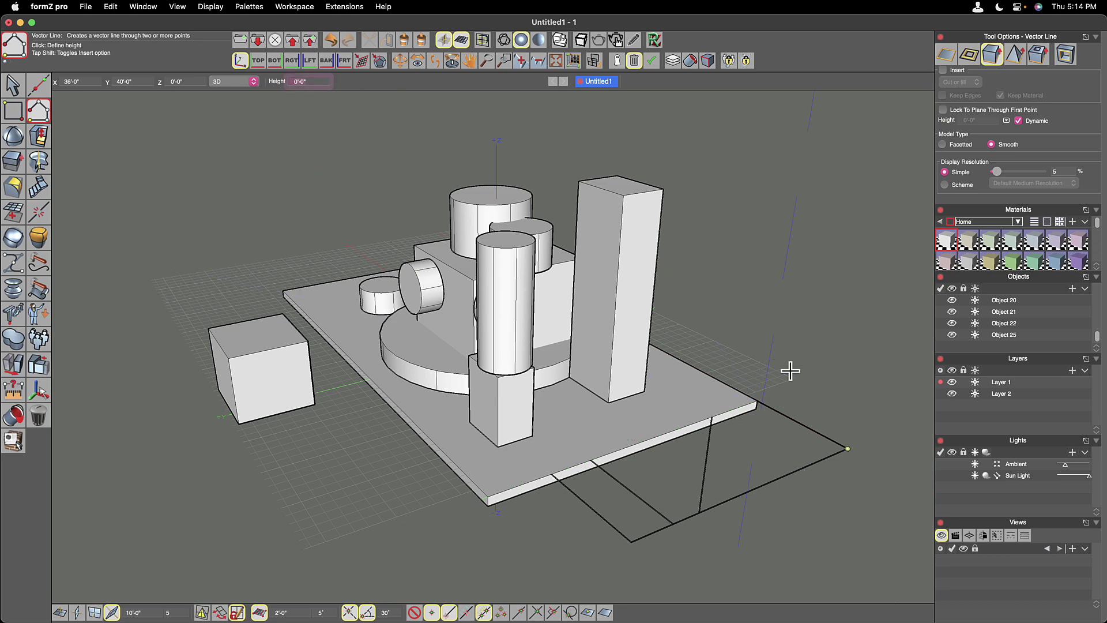
pyautogui.click(820, 342)
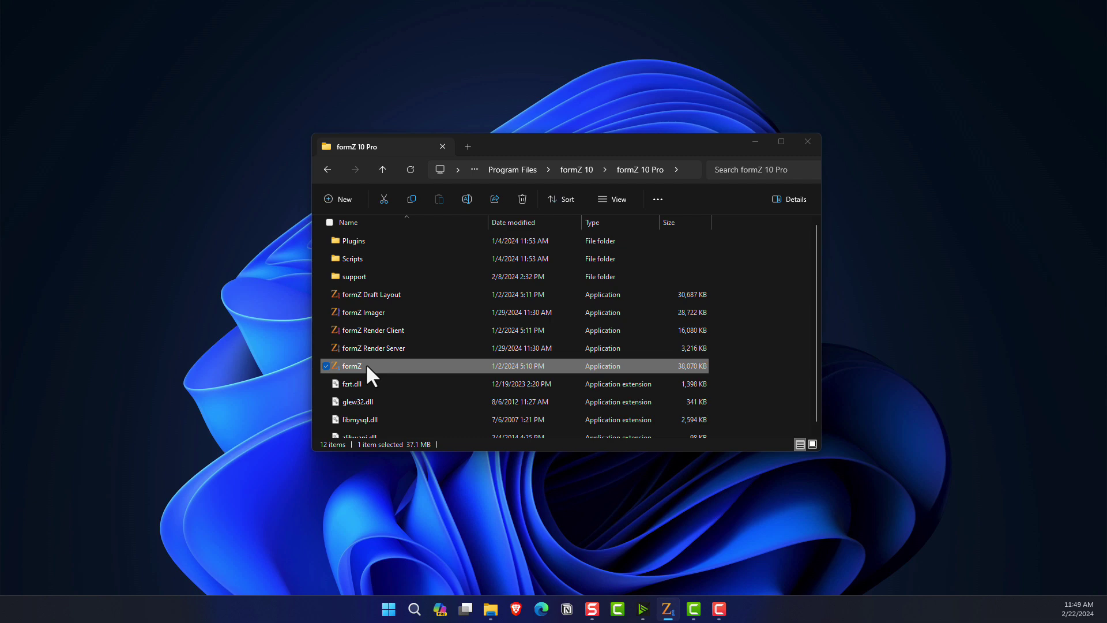
# Launch the formZ application from the formZ 10 Pro program folder.
pyautogui.doubleClick(352, 365)
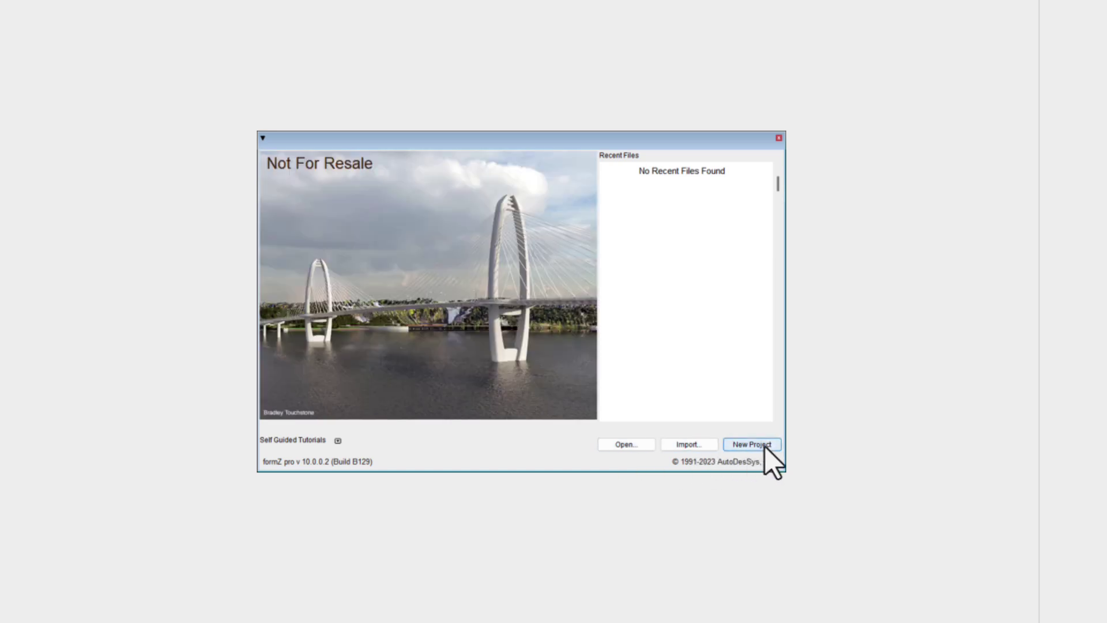
# Create a new empty Untitled1 project from the formZ start window.
pyautogui.click(755, 447)
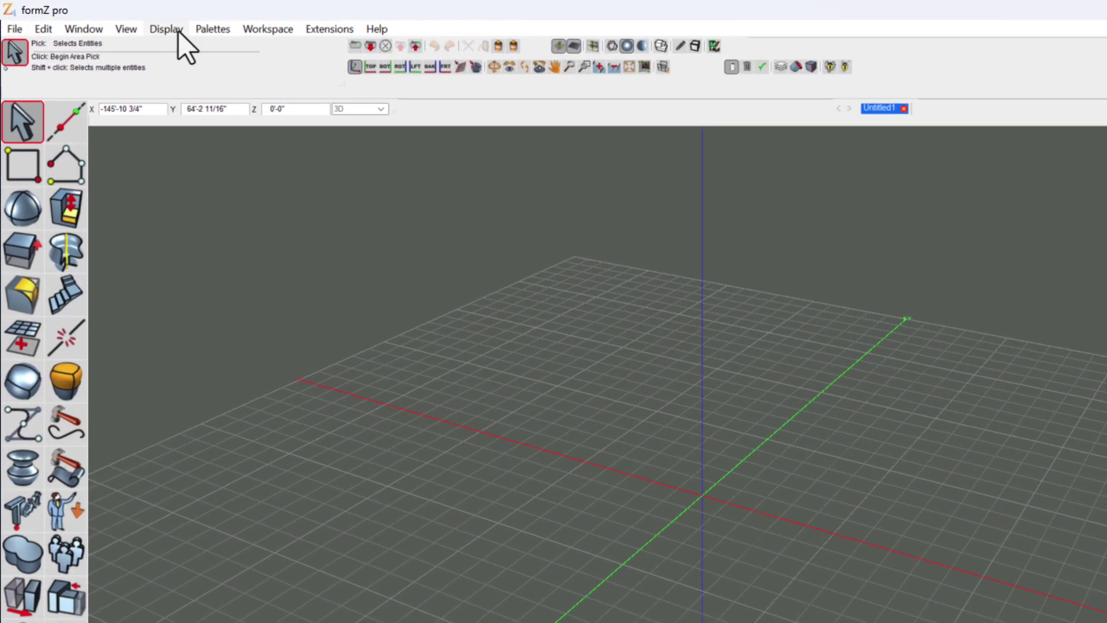
pyautogui.click(184, 30)
pyautogui.moveTo(133, 32)
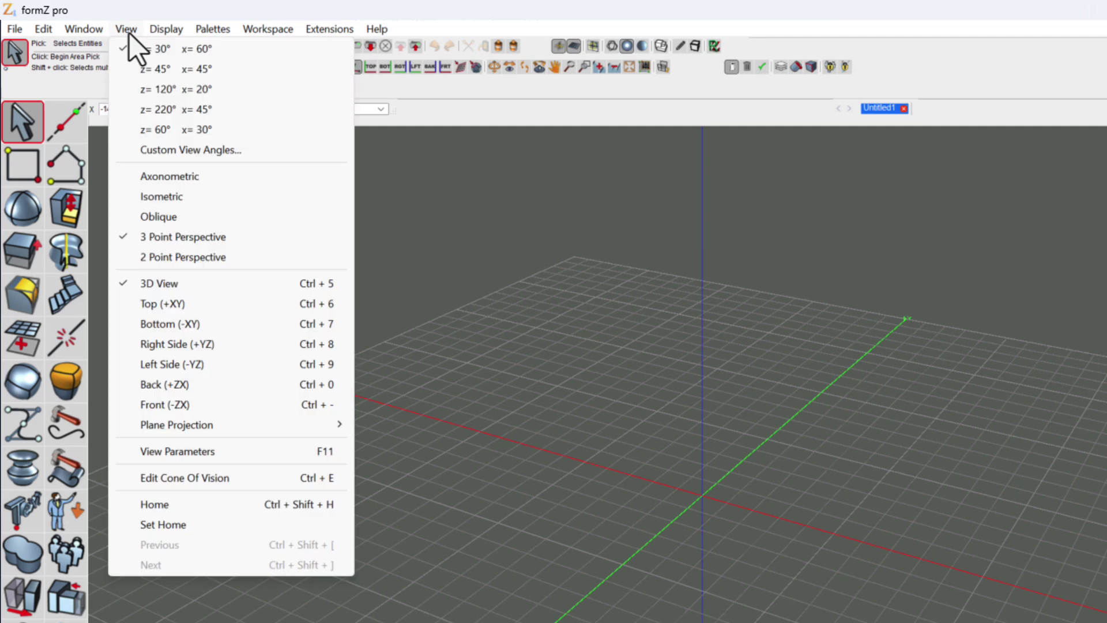